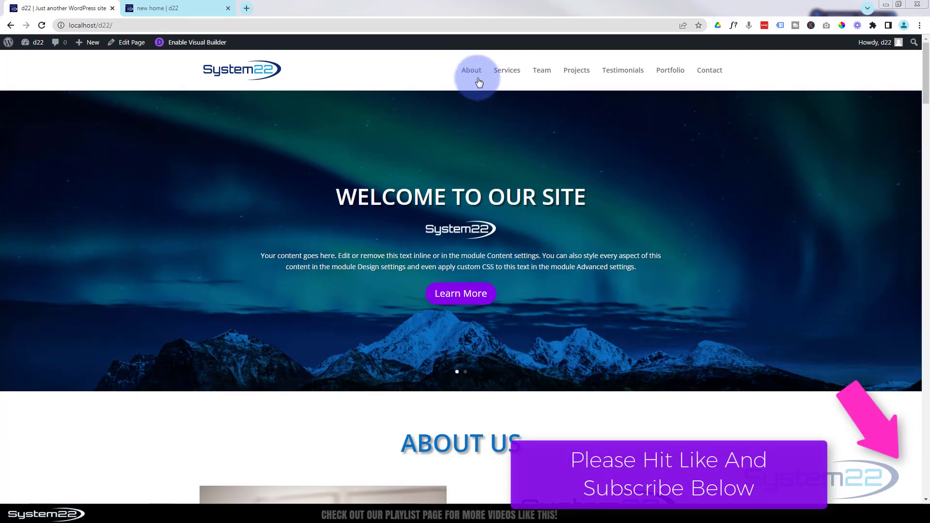
- Preview the live site's About Us, Services, Team, Projects, Testimonials and Portfolio sections
click(476, 73)
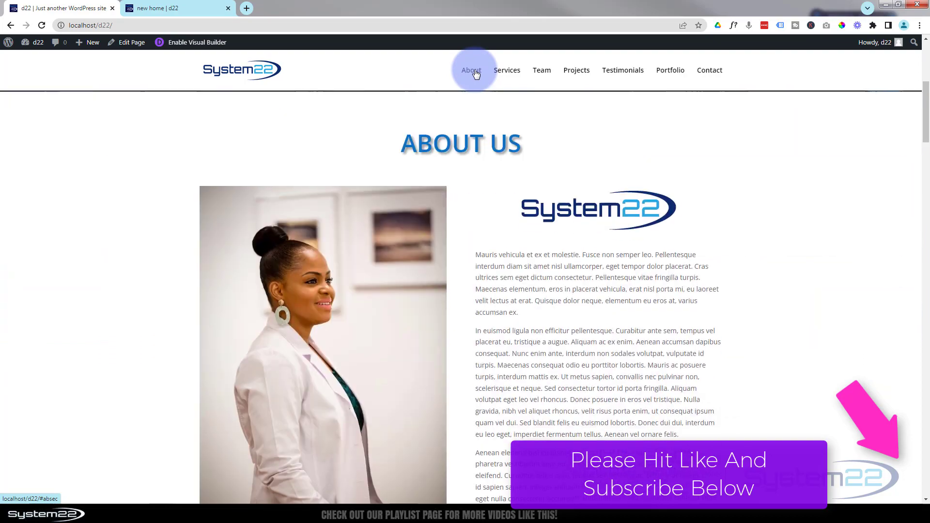
click(504, 72)
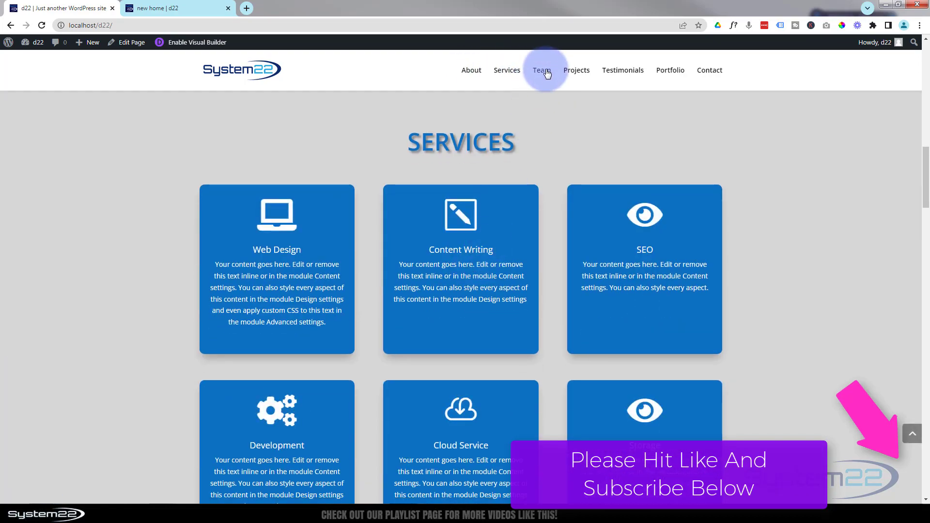
click(547, 73)
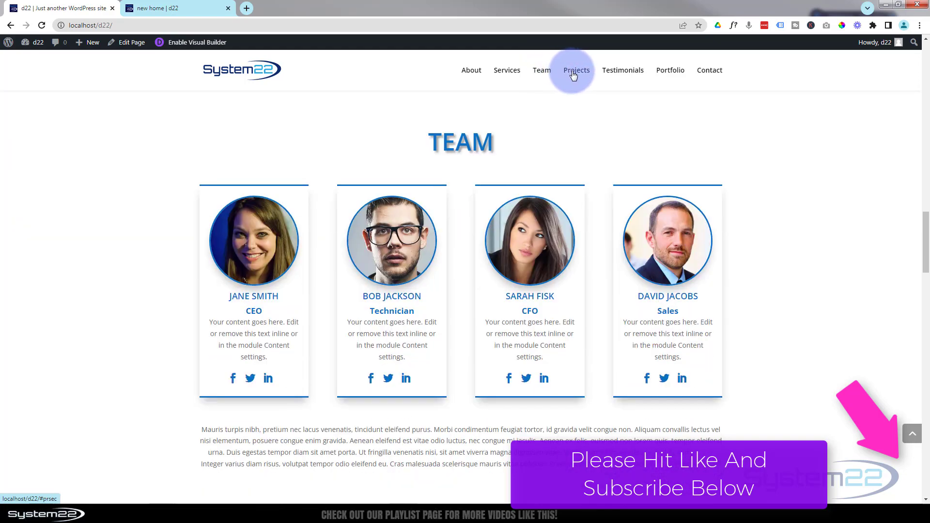
click(573, 73)
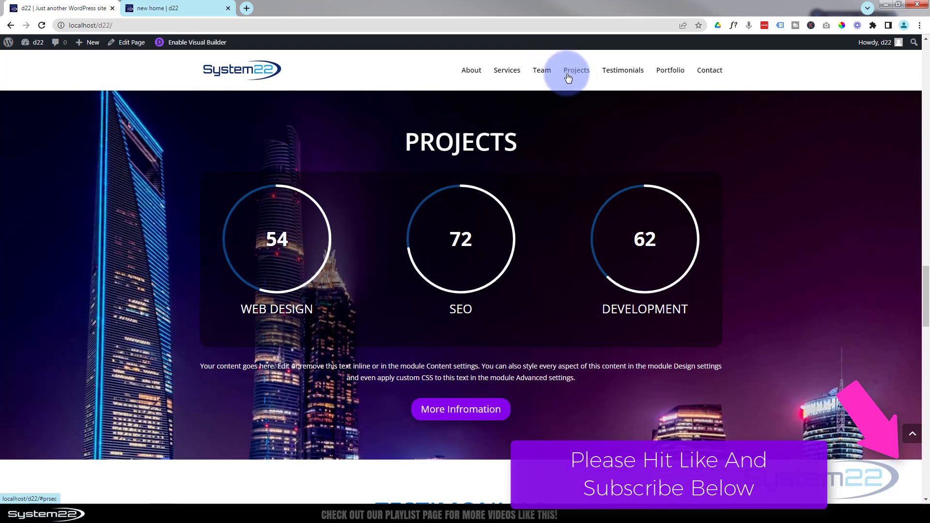
click(621, 73)
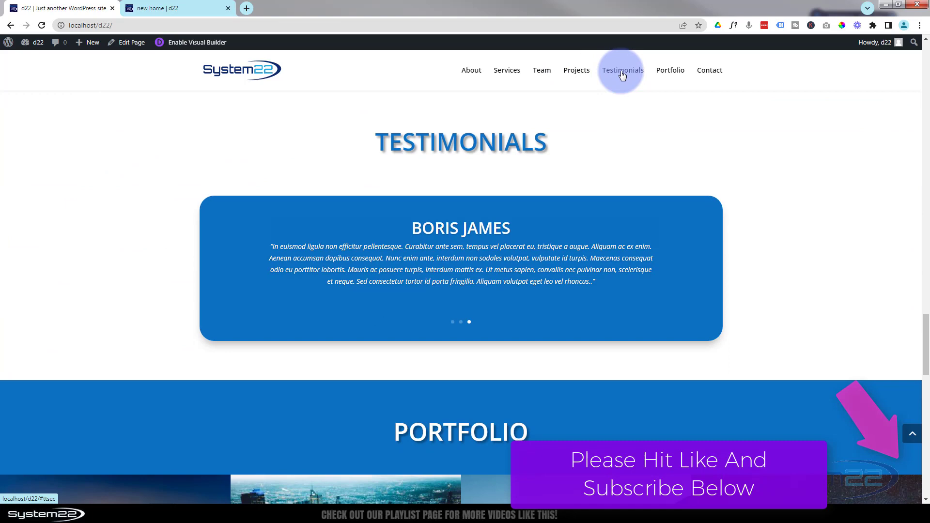
click(670, 74)
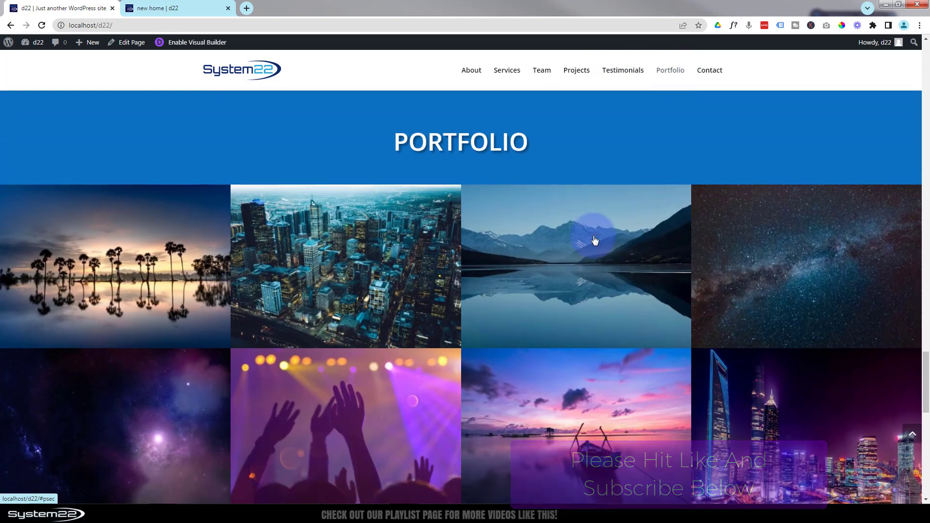
- Enlarge and close the Lake portfolio photo, view Contact Us, then return to the top
click(564, 290)
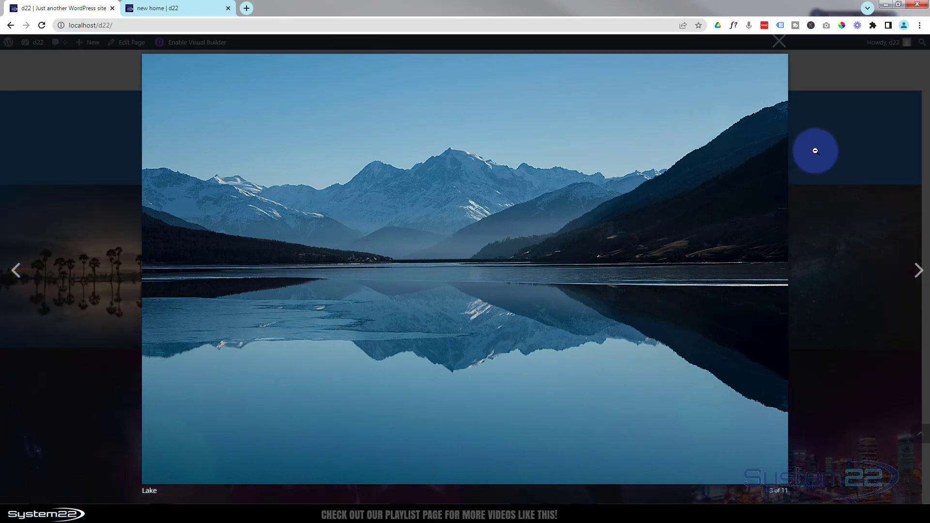
click(815, 151)
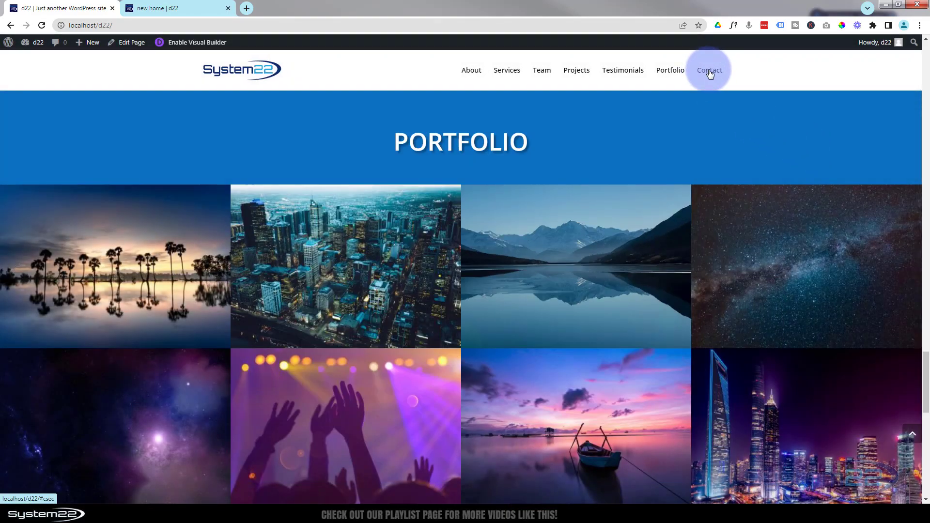
click(710, 73)
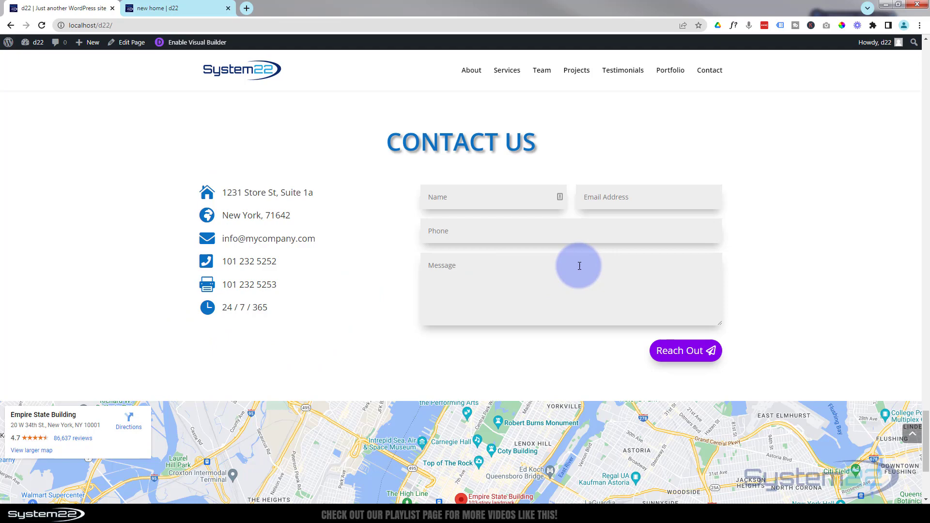
scroll(344, 280, down, 3)
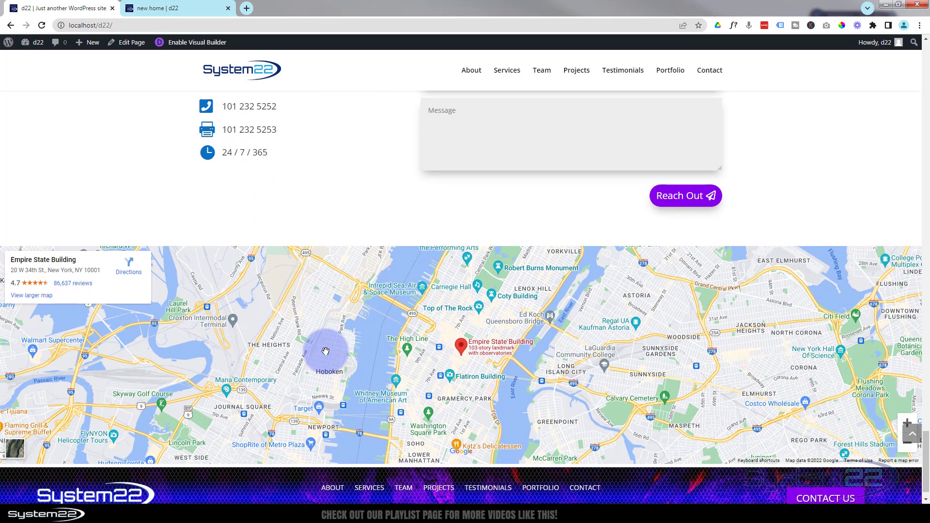
scroll(326, 350, up, 3)
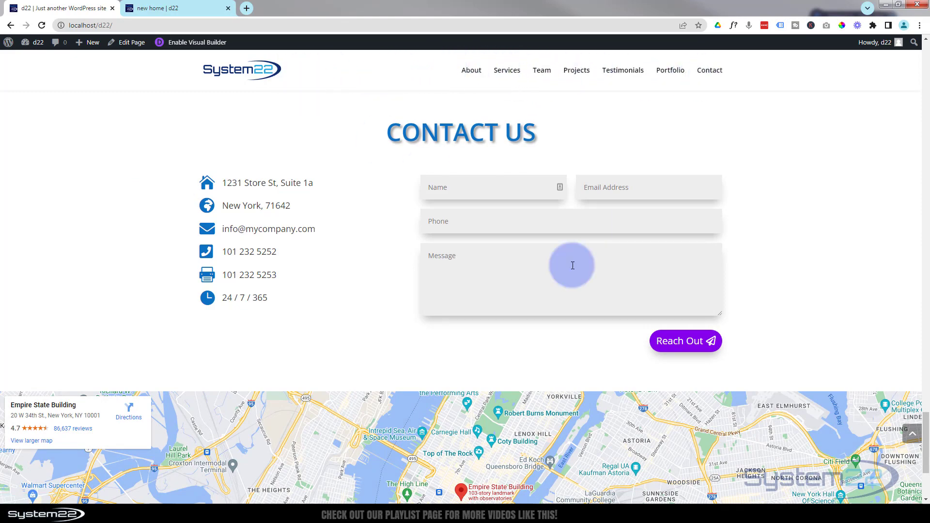
click(917, 439)
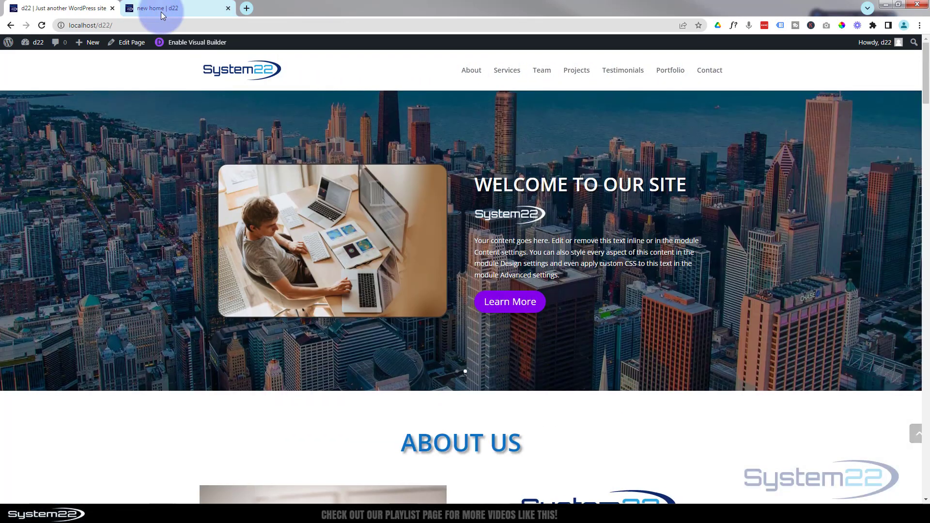
- Open the 'new home' page in the Visual Builder and scroll down to its footer
click(162, 14)
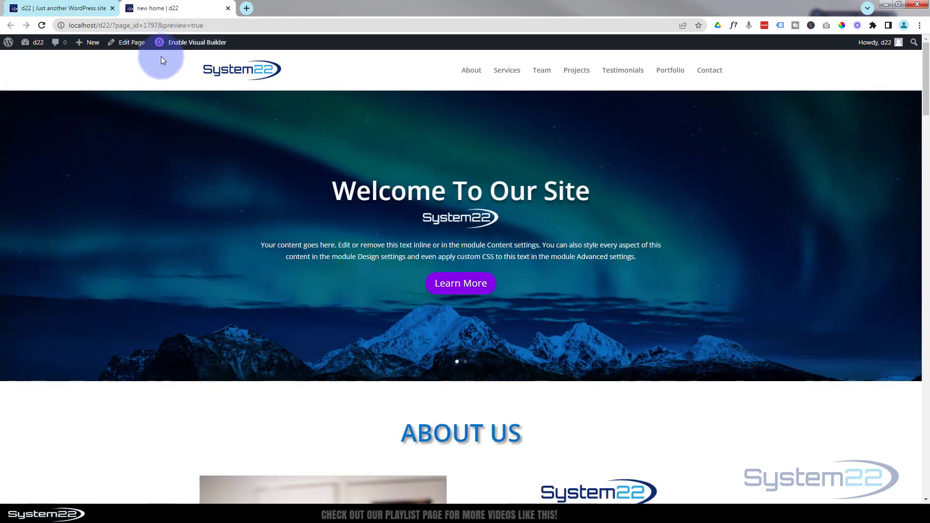
click(192, 43)
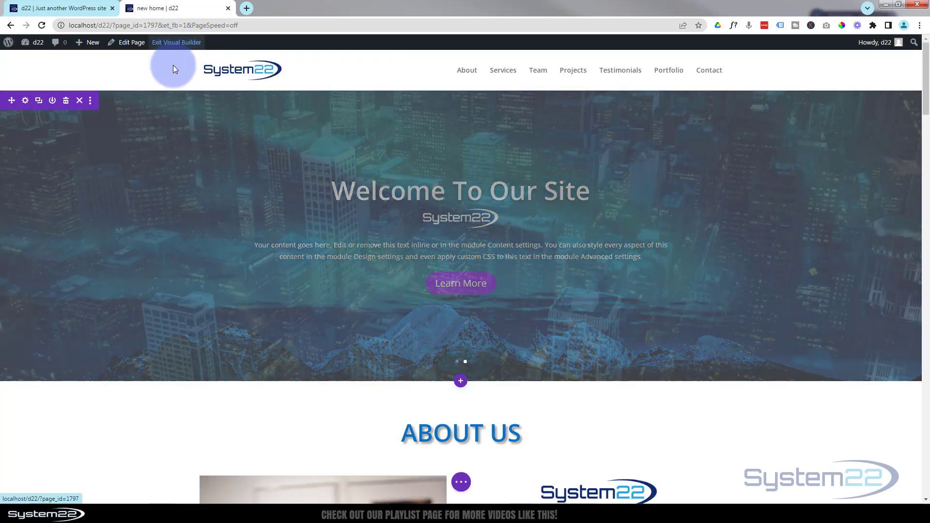
scroll(170, 118, down, 5)
scroll(175, 147, down, 16)
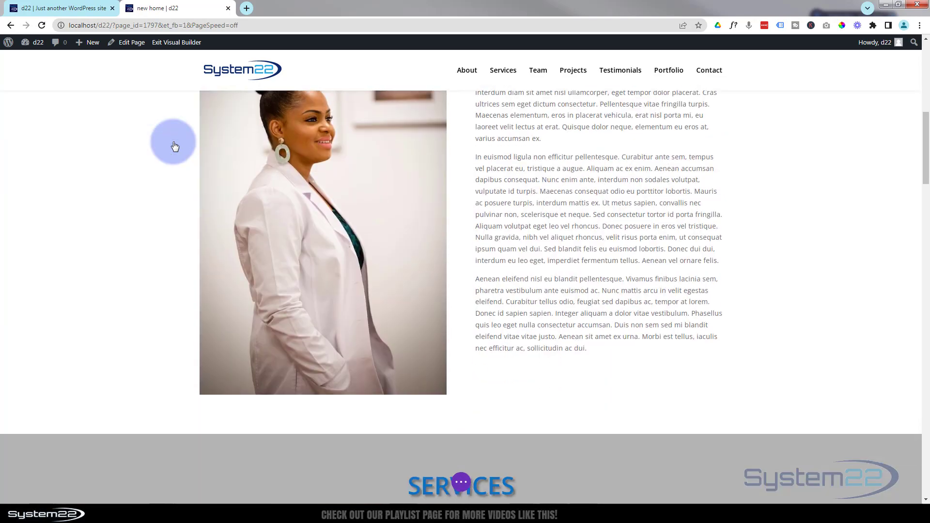
scroll(276, 242, down, 14)
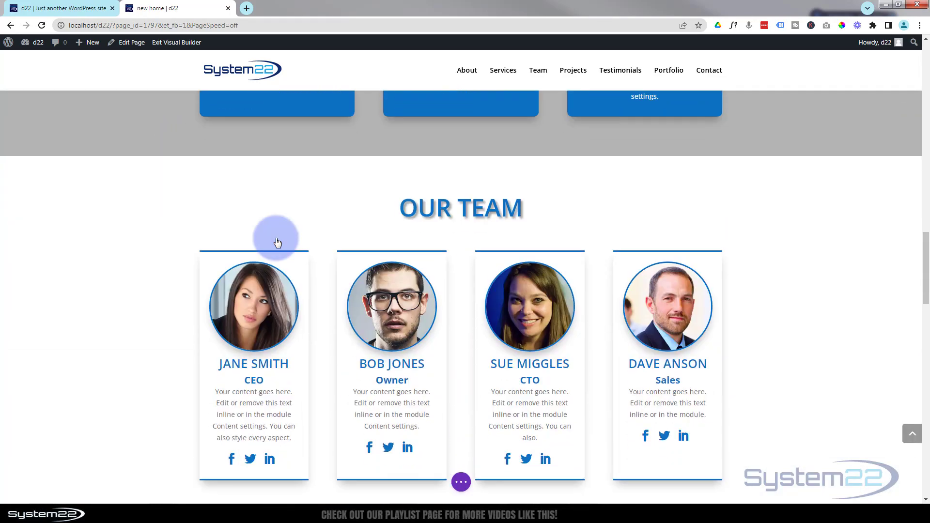
scroll(276, 241, down, 15)
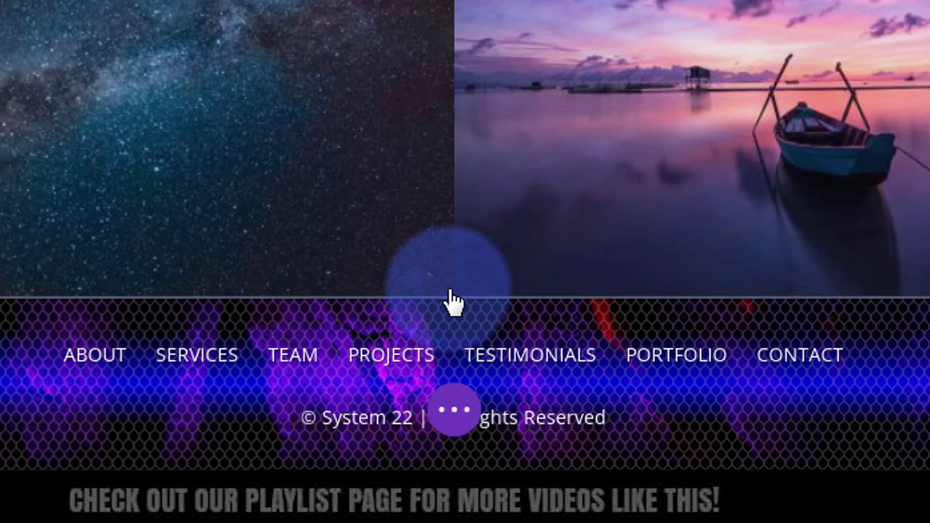
- Insert a regular section with a single full-width column above the footer
mouse_move(446, 301)
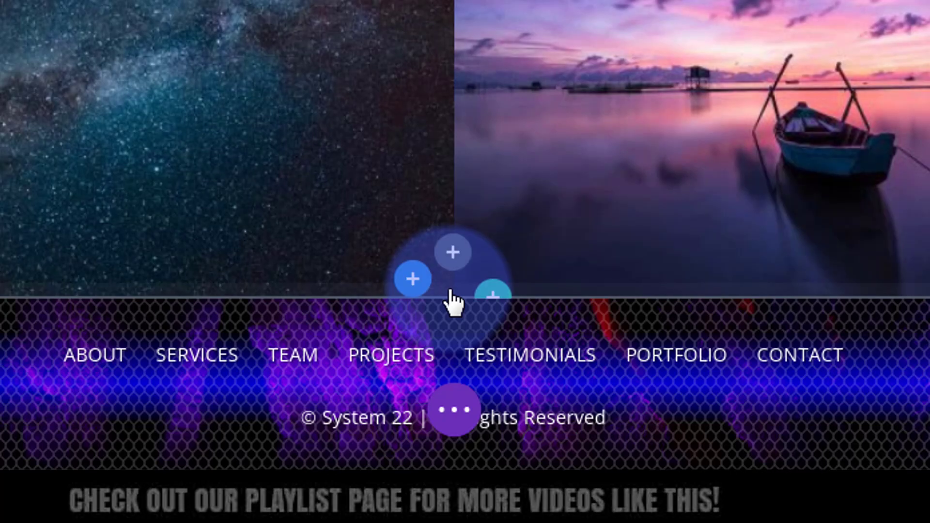
click(414, 285)
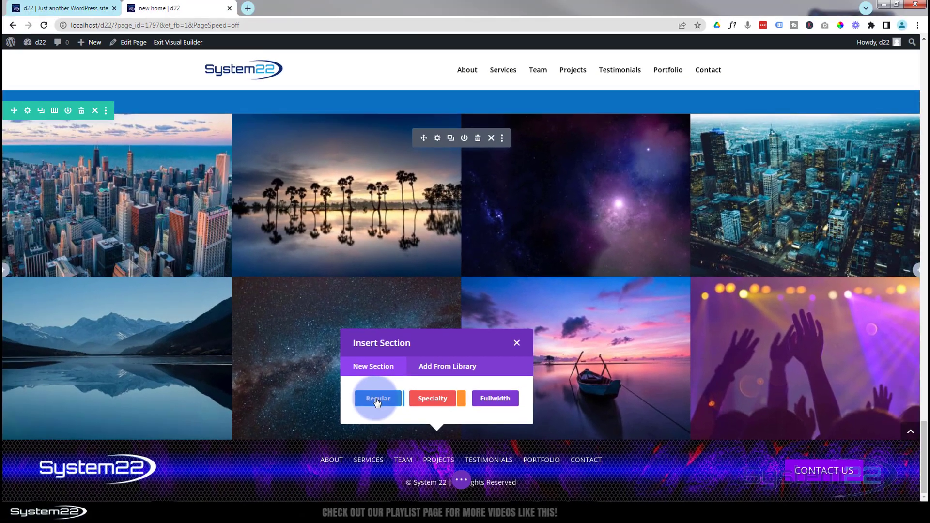
click(220, 190)
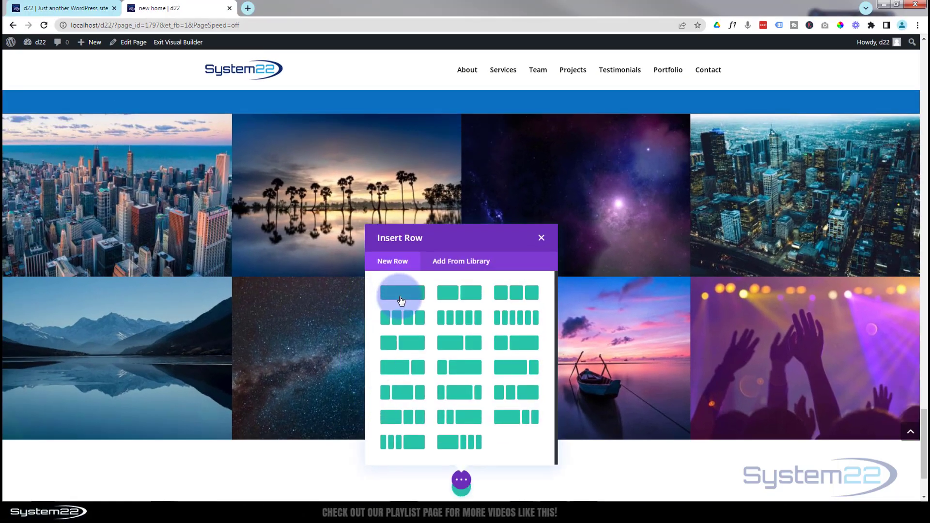
click(402, 293)
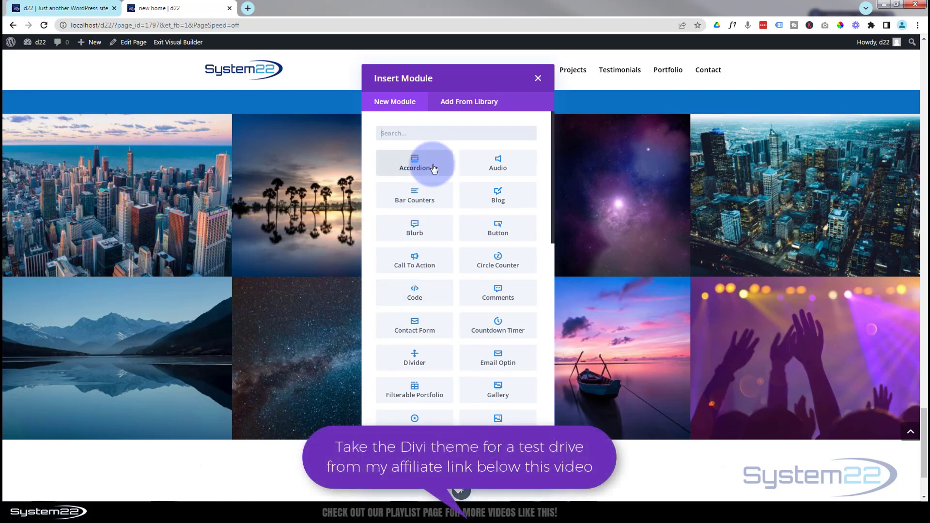
- Add the saved One Page Title module from the Divi library into the new row
click(468, 102)
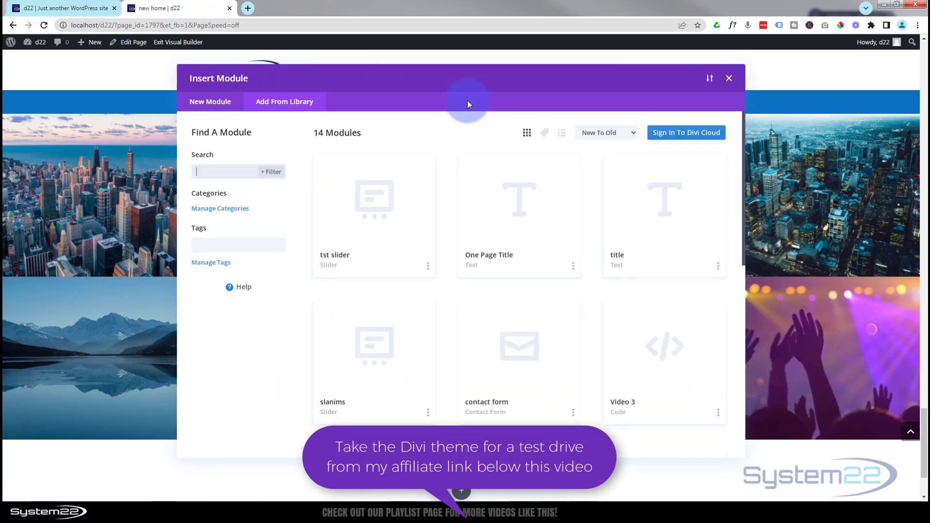
click(486, 257)
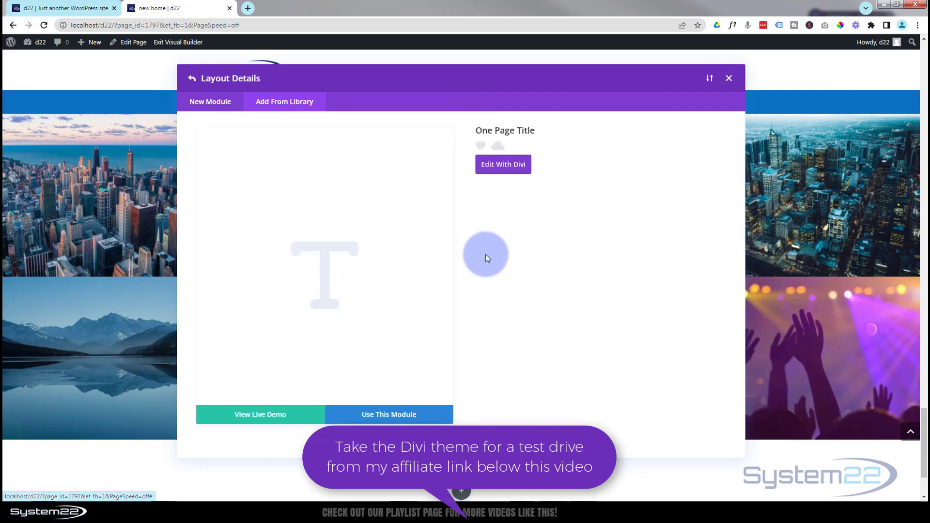
click(396, 418)
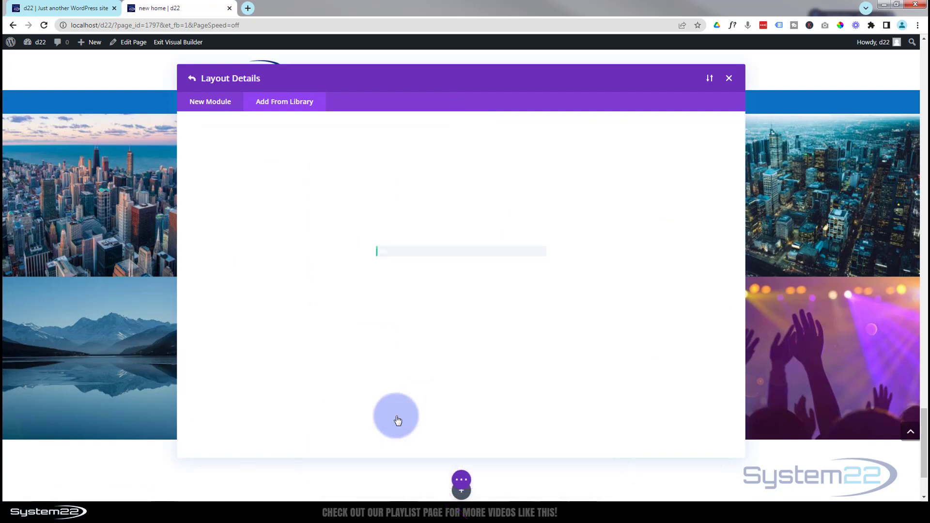
scroll(395, 420, down, 3)
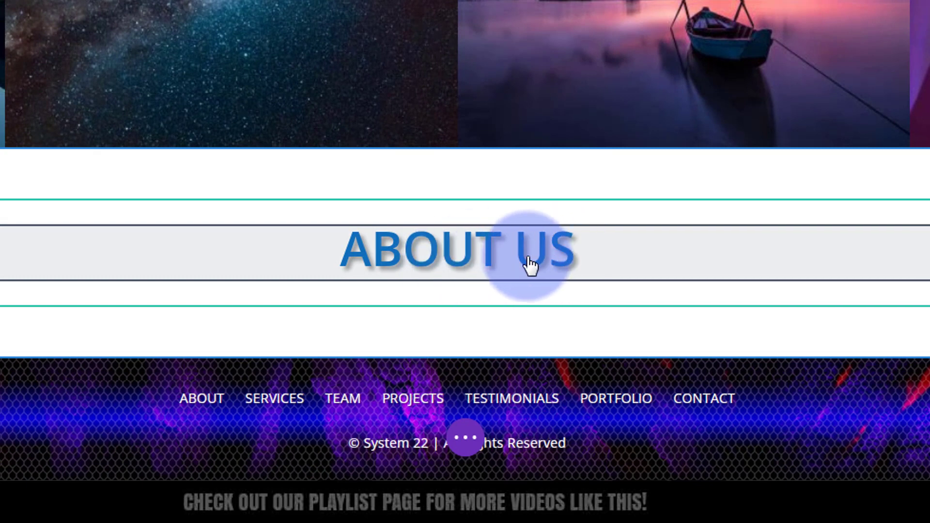
- Replace the ABOUT US heading text with CONTACT US
click(575, 249)
drag(576, 249, 320, 257)
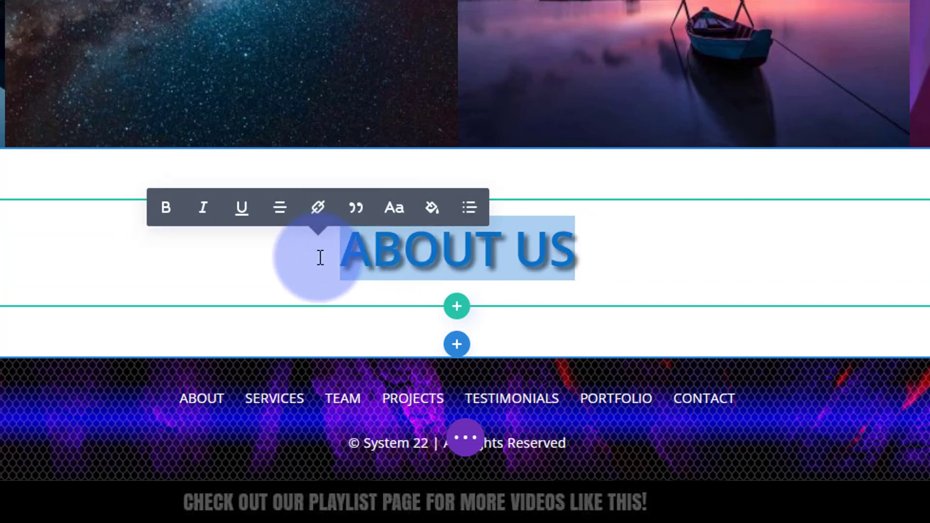
text(CONTACT U)
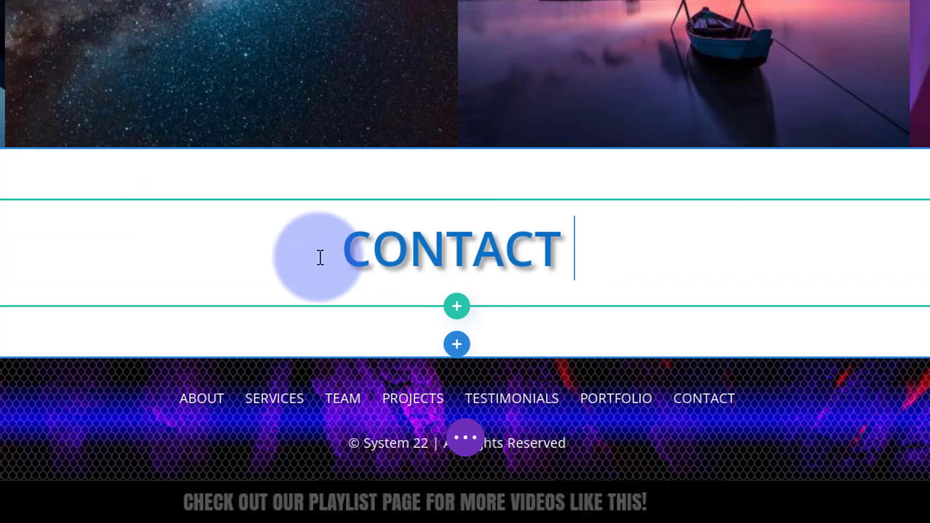
text(S)
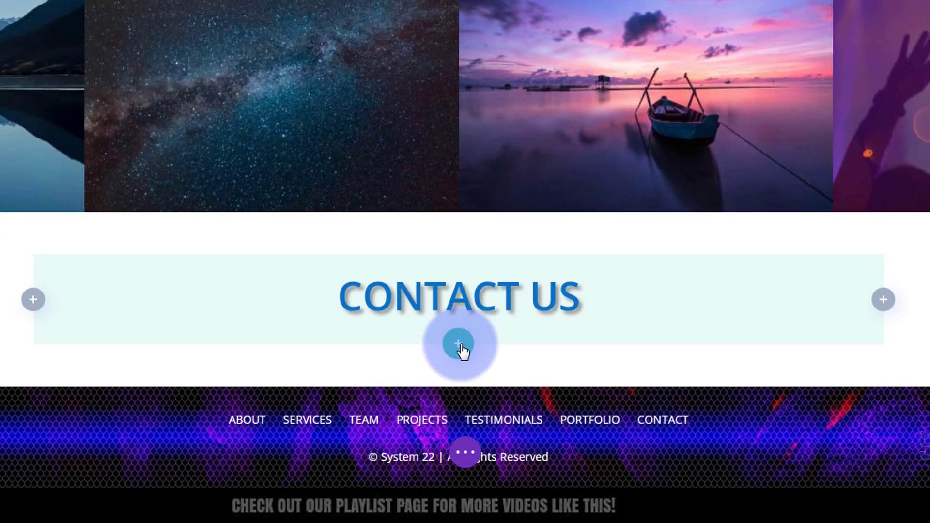
- Add a 1/3 + 2/3 column row beneath the CONTACT US heading
click(458, 344)
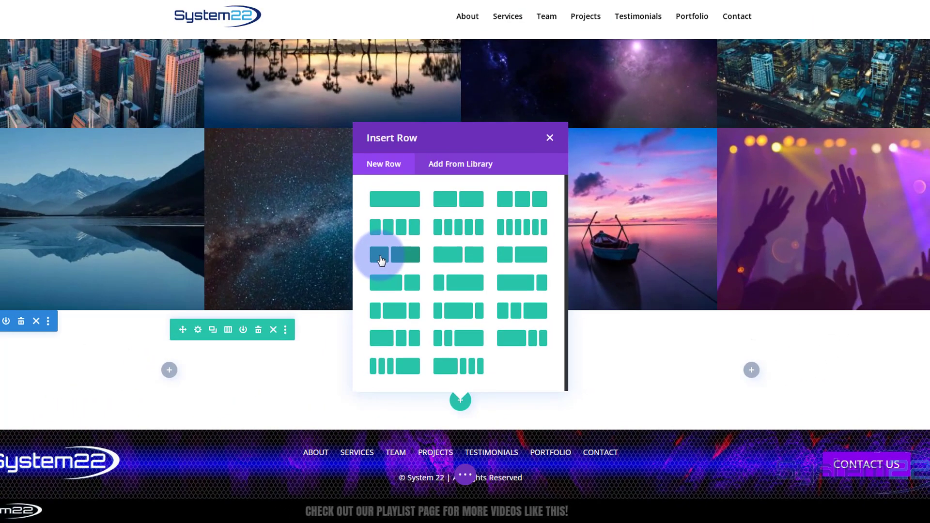
click(342, 139)
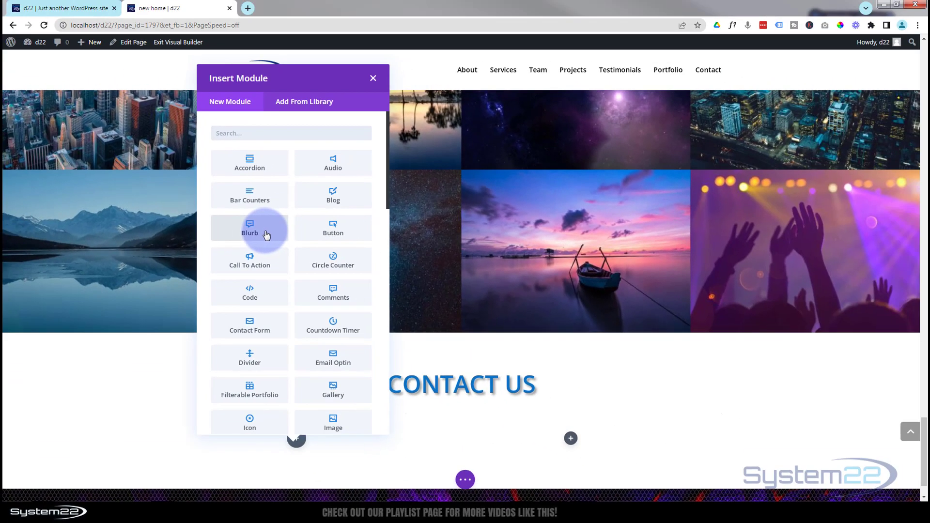
- Add a Blurb to the left column, delete its placeholder body and title it with the street address
click(265, 235)
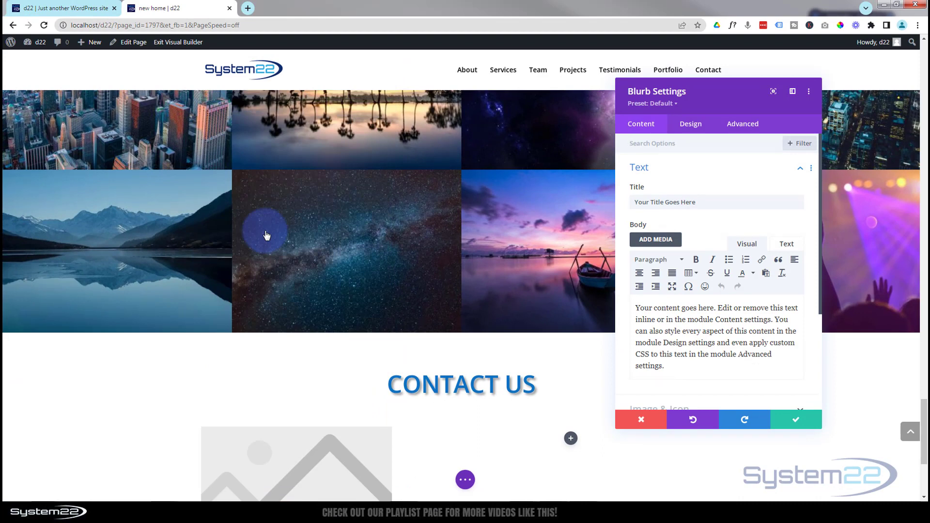
drag(664, 366, 633, 310)
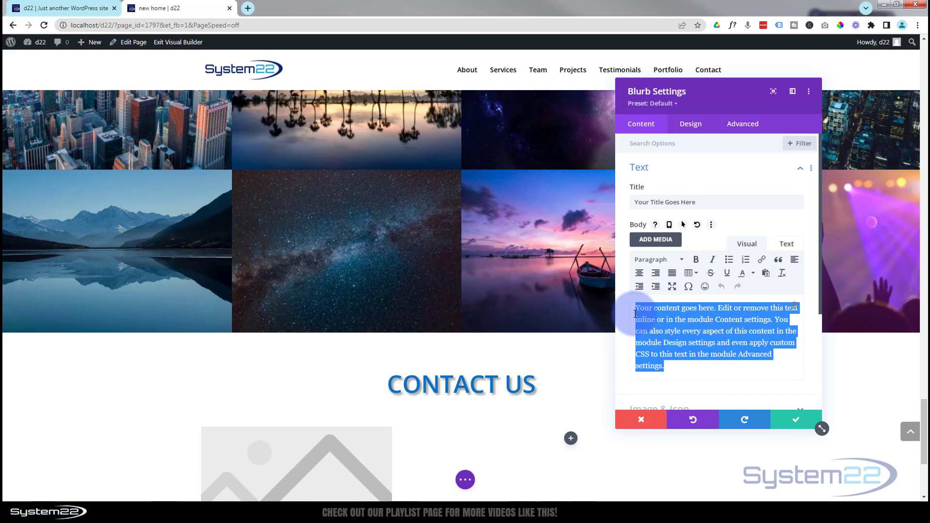
key(BackSpace)
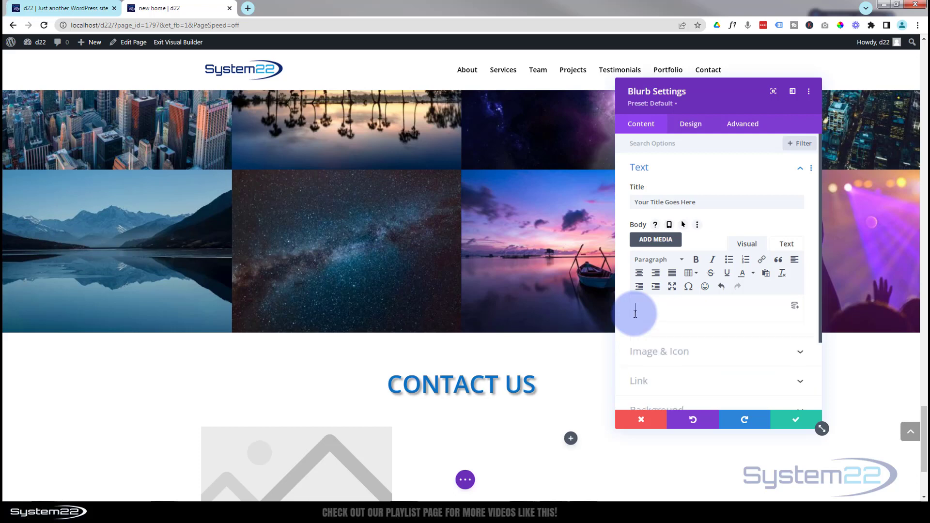
triple_click(712, 201)
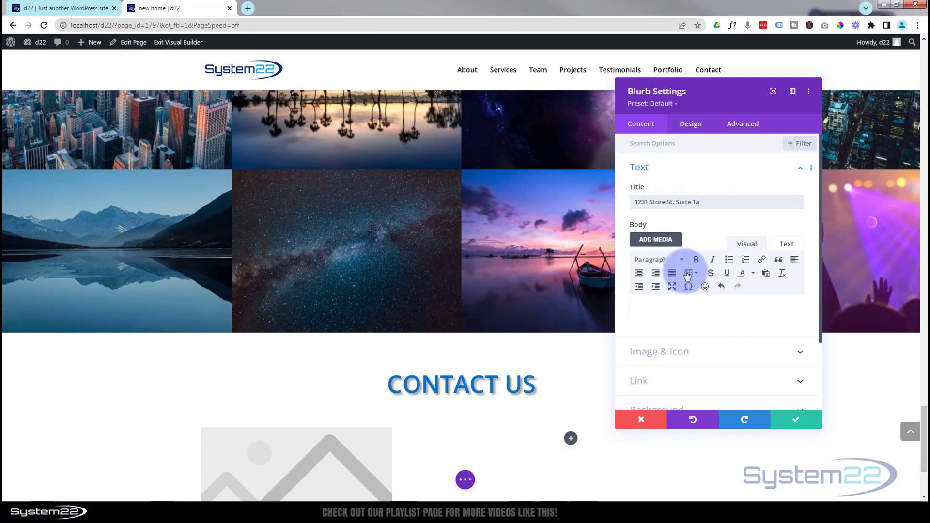
scroll(704, 320, down, 1)
scroll(704, 320, down, 1)
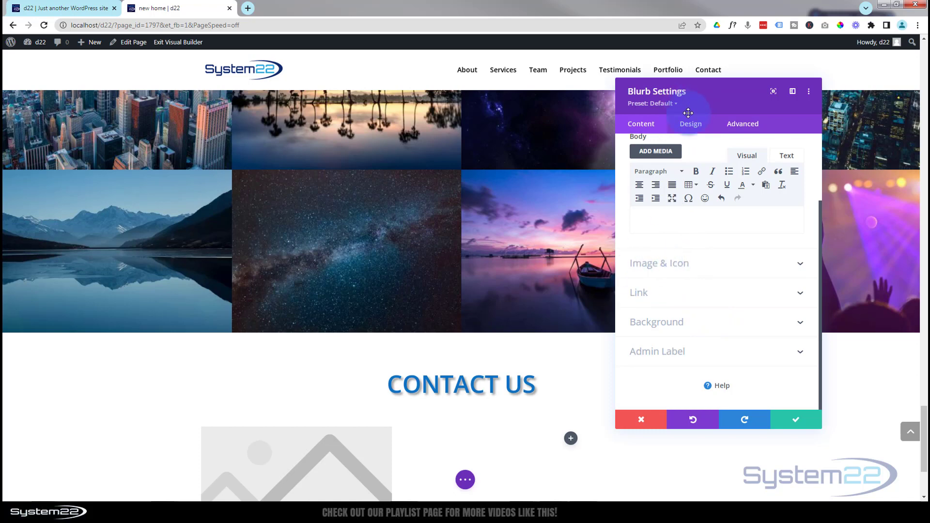
drag(688, 113, 597, 204)
scroll(318, 202, down, 2)
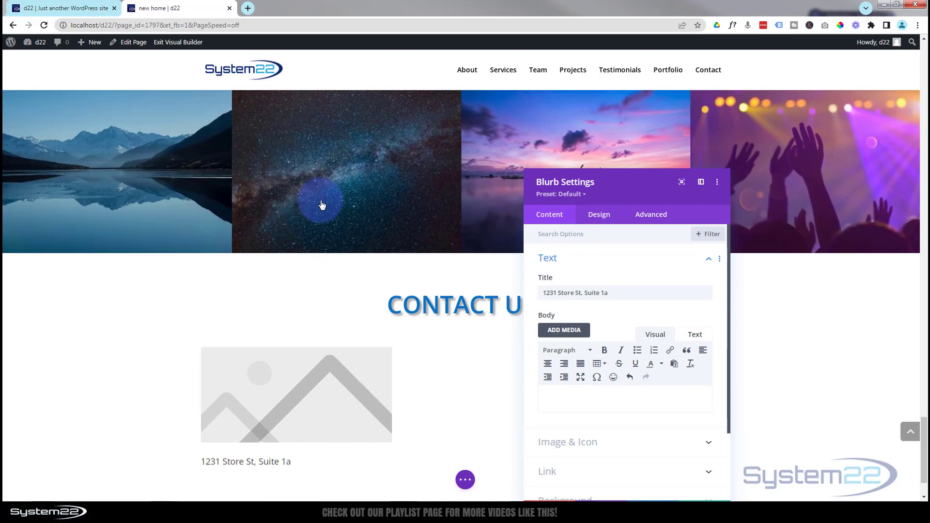
scroll(317, 208, down, 2)
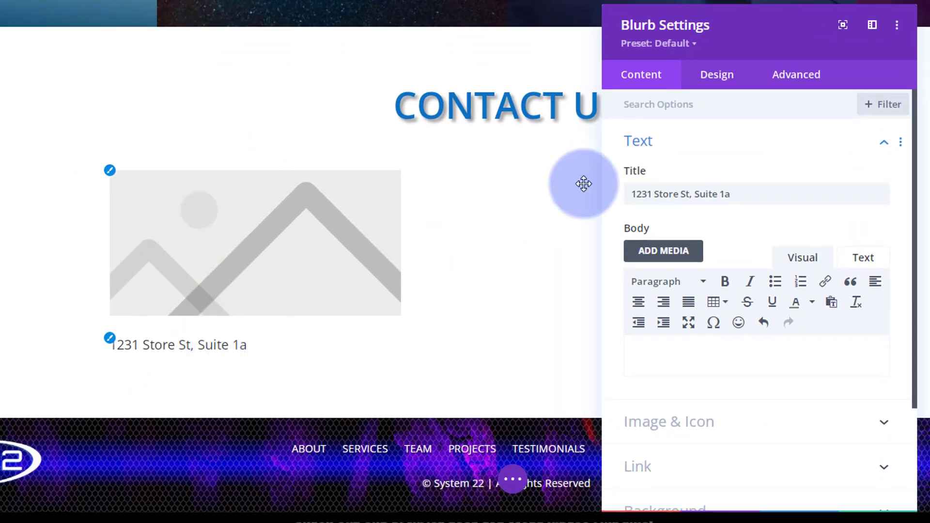
- Switch the blurb to use an icon and pick the house icon via a 'house' search
click(757, 420)
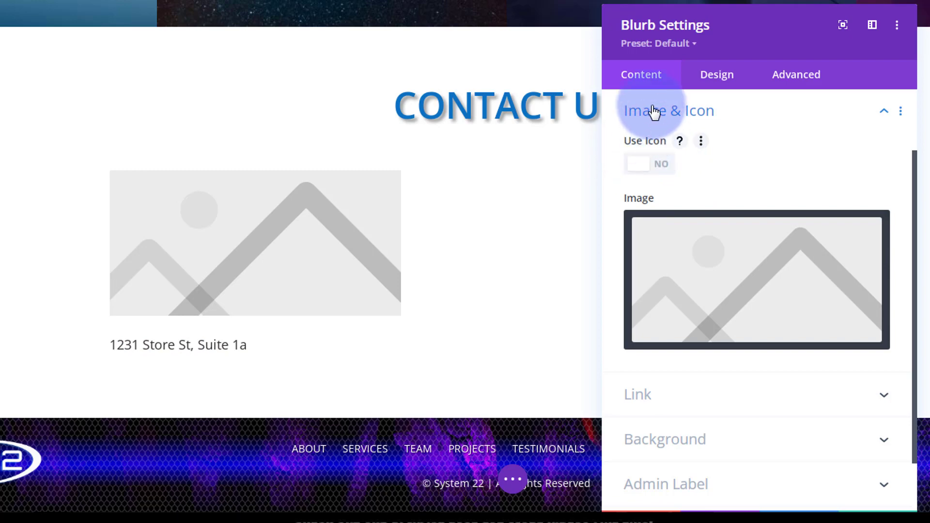
click(666, 169)
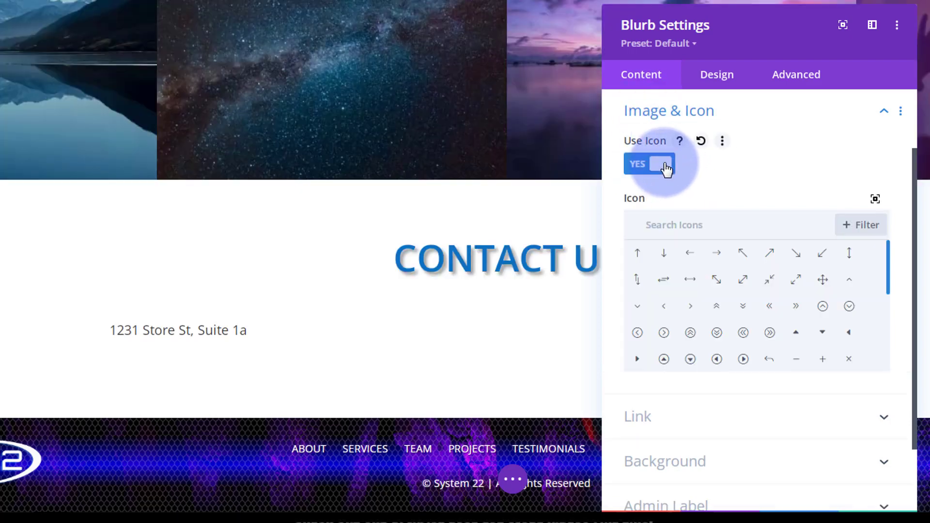
click(658, 226)
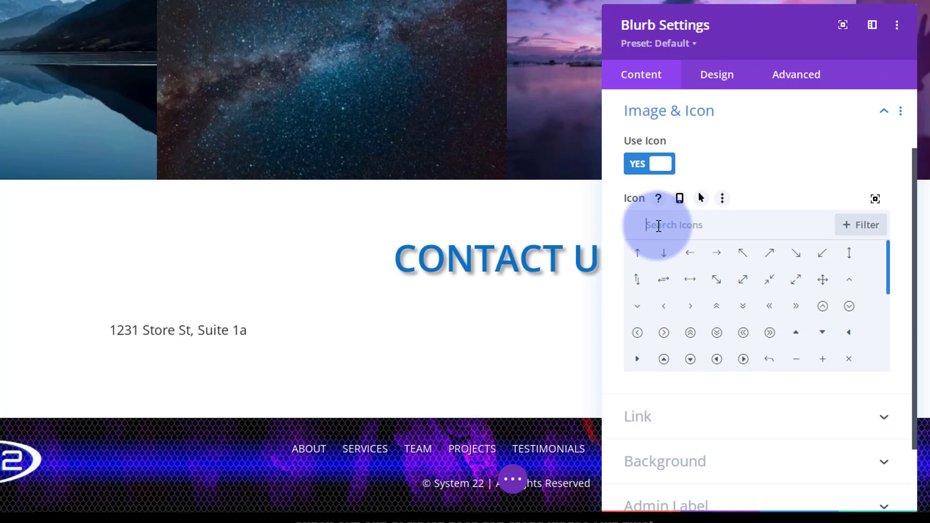
text(house)
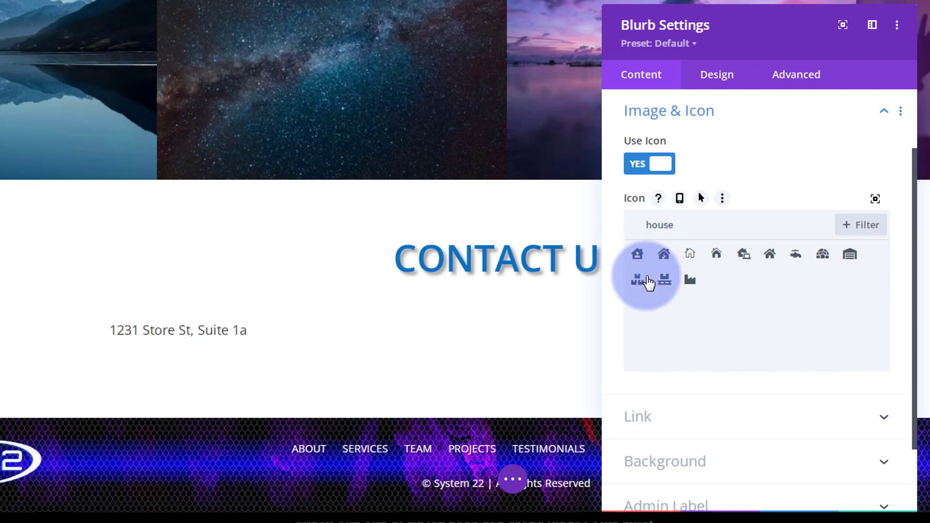
click(664, 255)
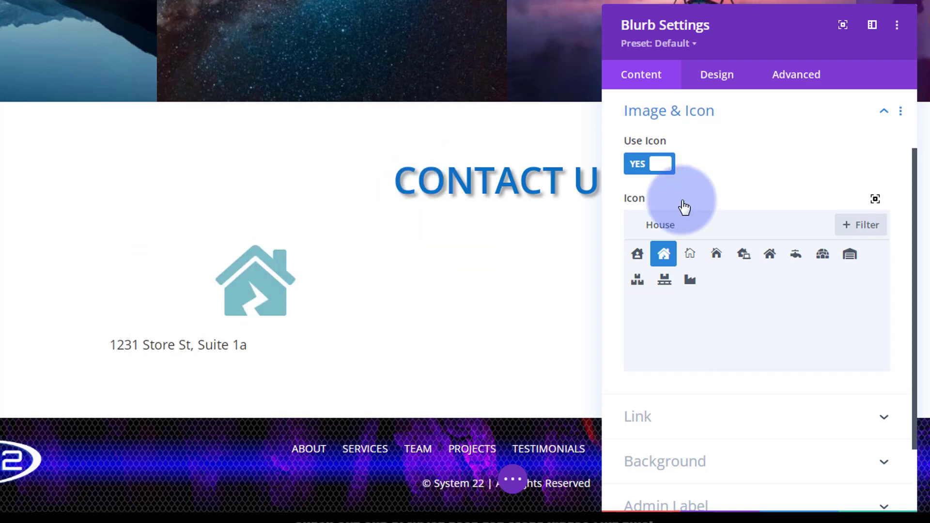
scroll(799, 174, down, 1)
scroll(799, 174, down, 3)
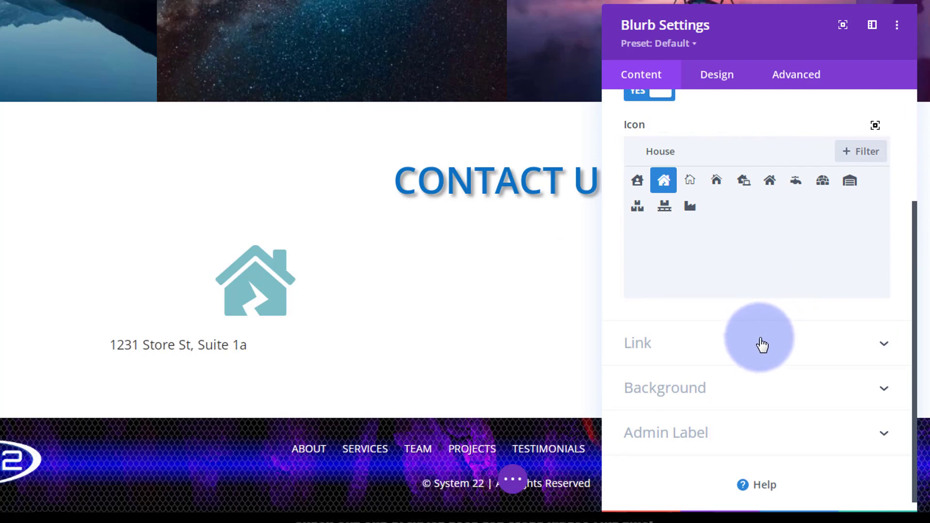
click(750, 353)
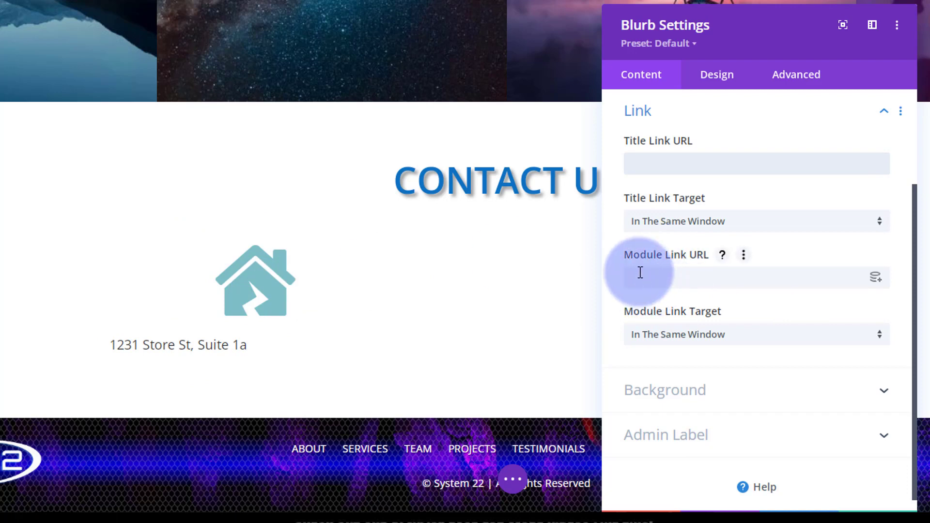
- Leave the module link URL blank and keep the link target as the same window
click(760, 282)
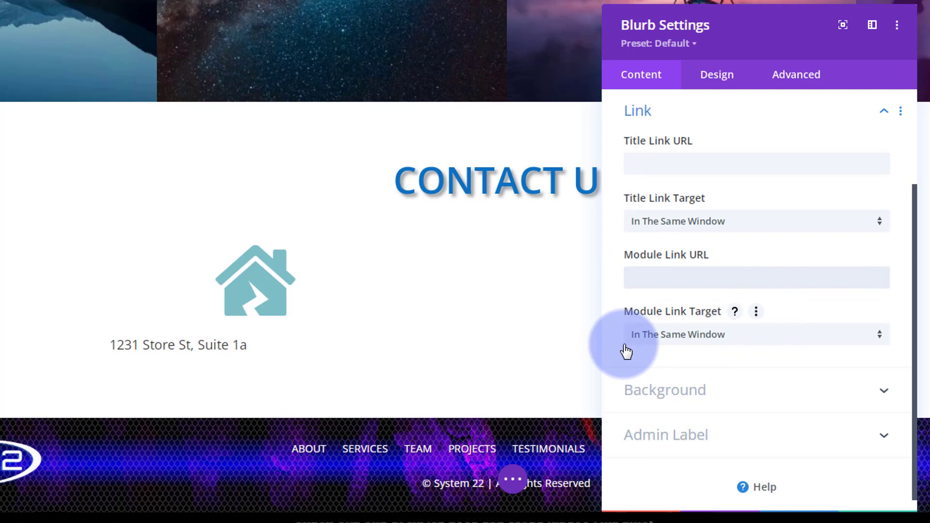
click(759, 341)
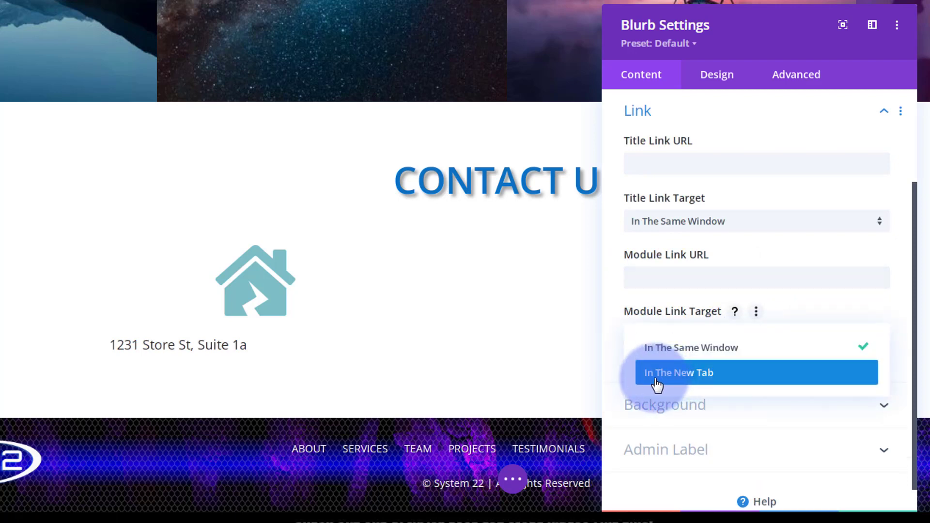
click(612, 359)
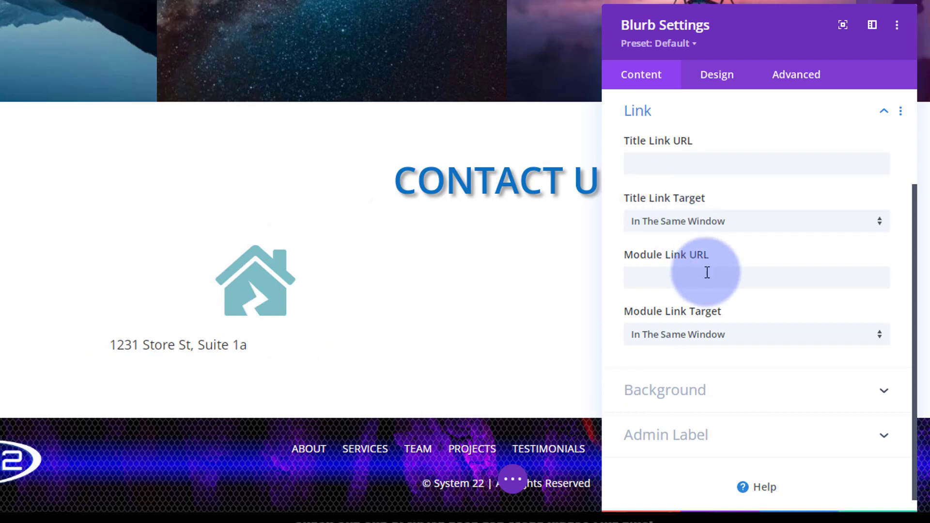
scroll(715, 298, down, 1)
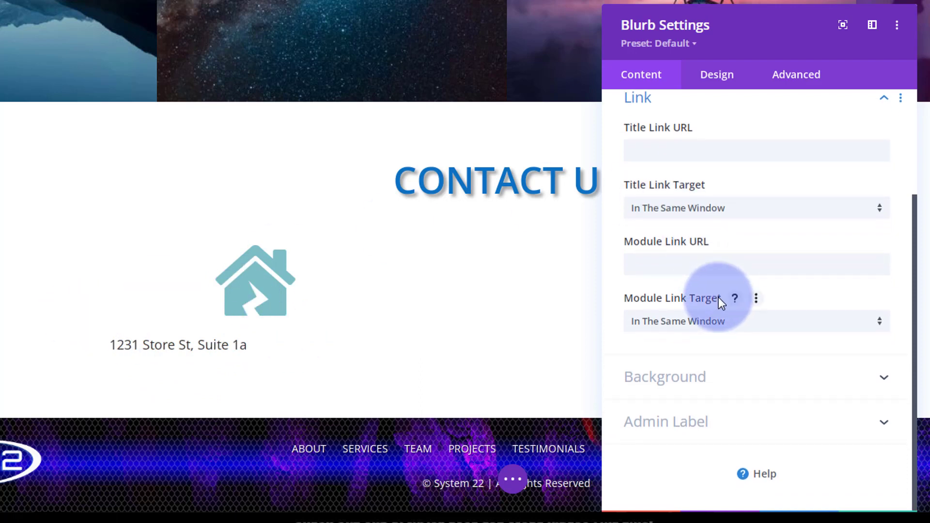
click(727, 83)
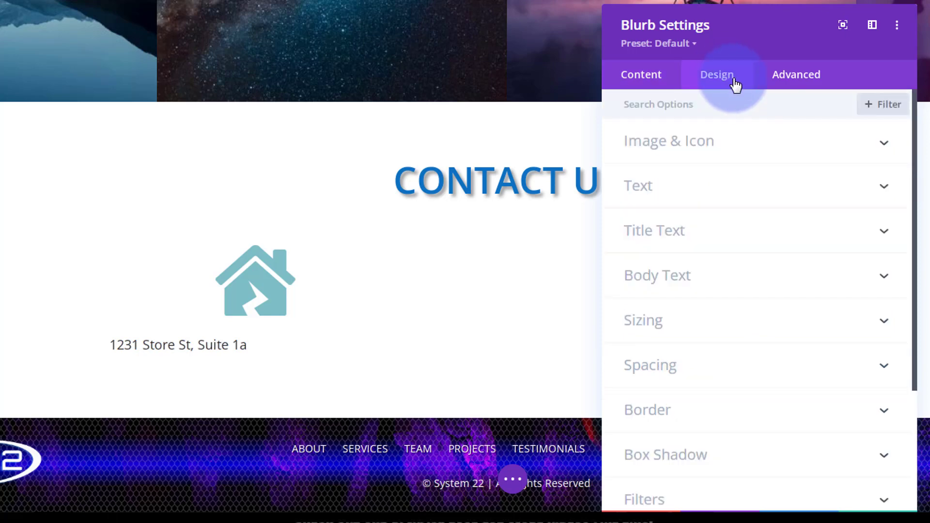
- Color the house icon blue #0c71c3, with a purple #8300e9 hover color
click(760, 145)
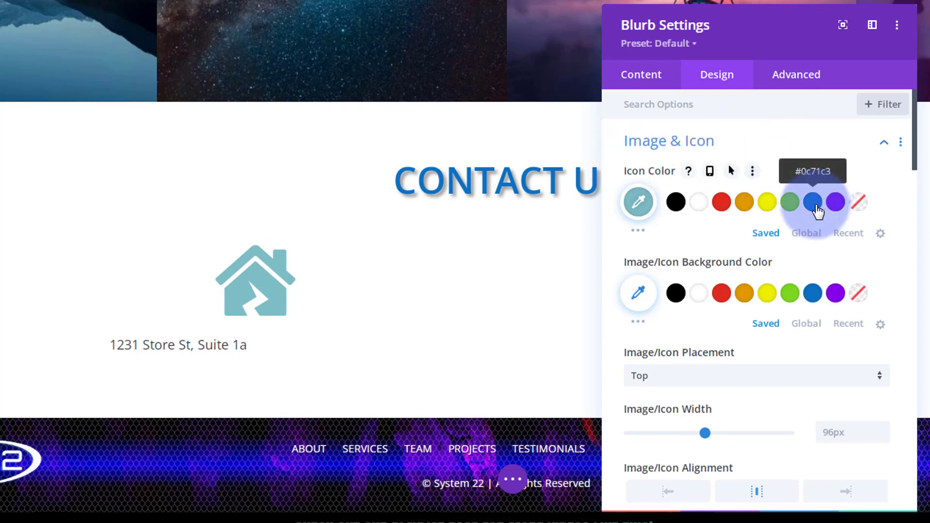
click(815, 203)
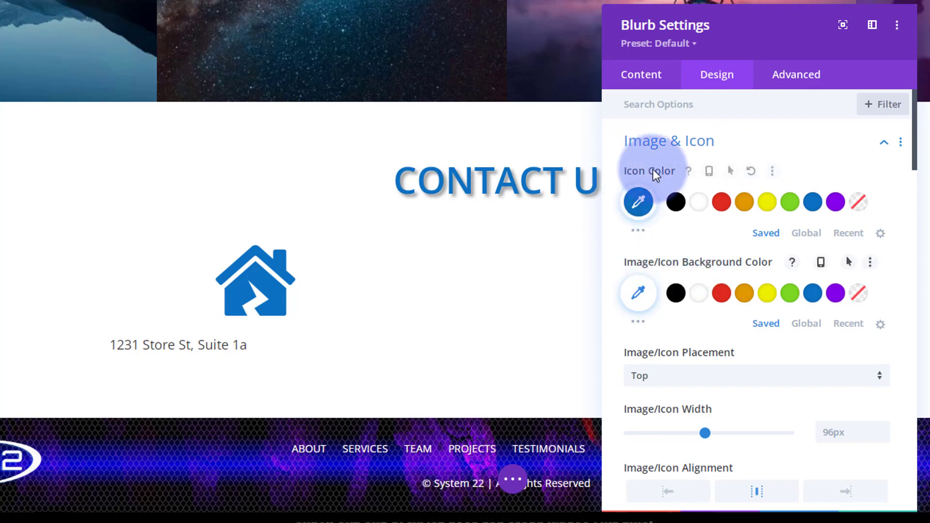
click(732, 173)
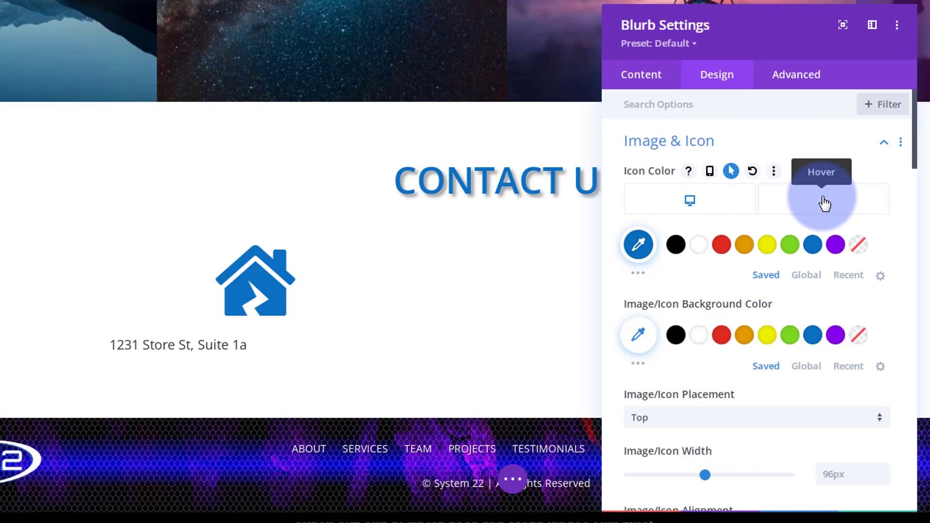
click(825, 204)
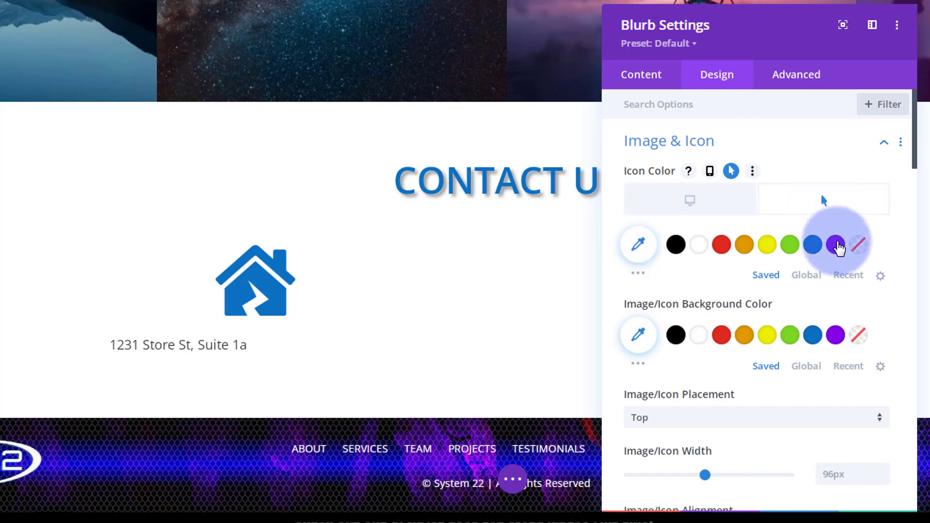
click(835, 245)
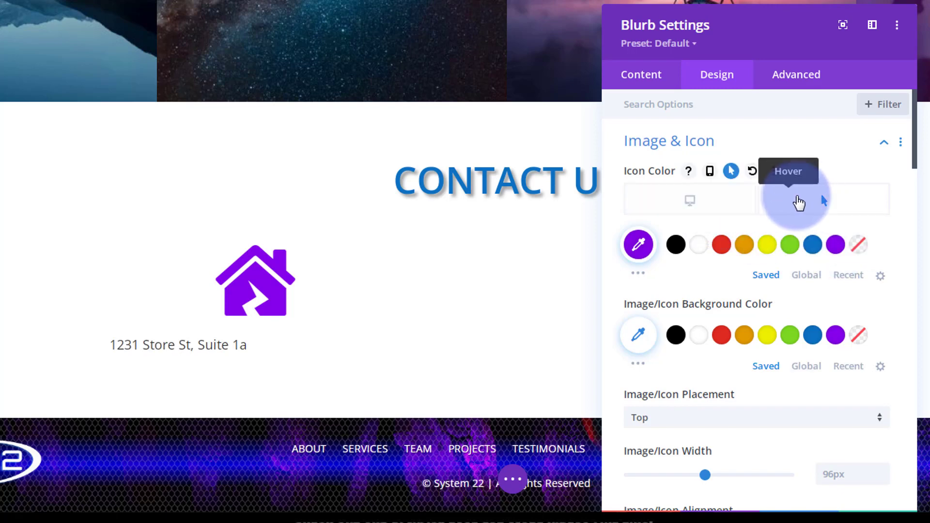
click(798, 200)
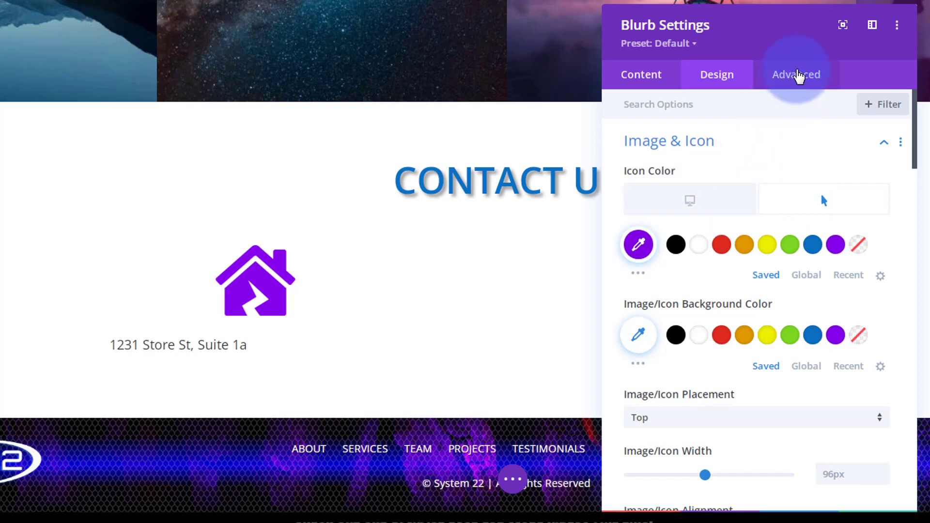
click(797, 76)
- Review the blurb's transitions, leaving 300ms duration and 0ms delay unchanged
click(798, 321)
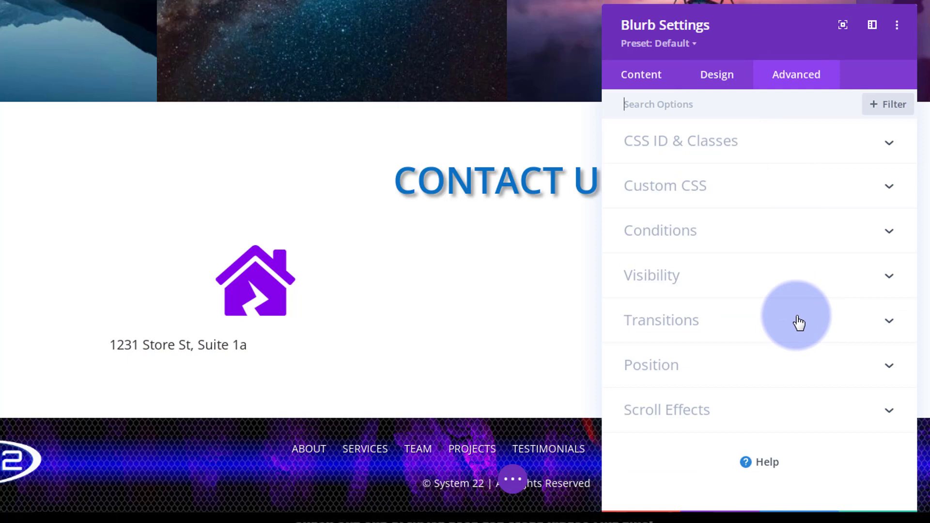
scroll(798, 321, down, 2)
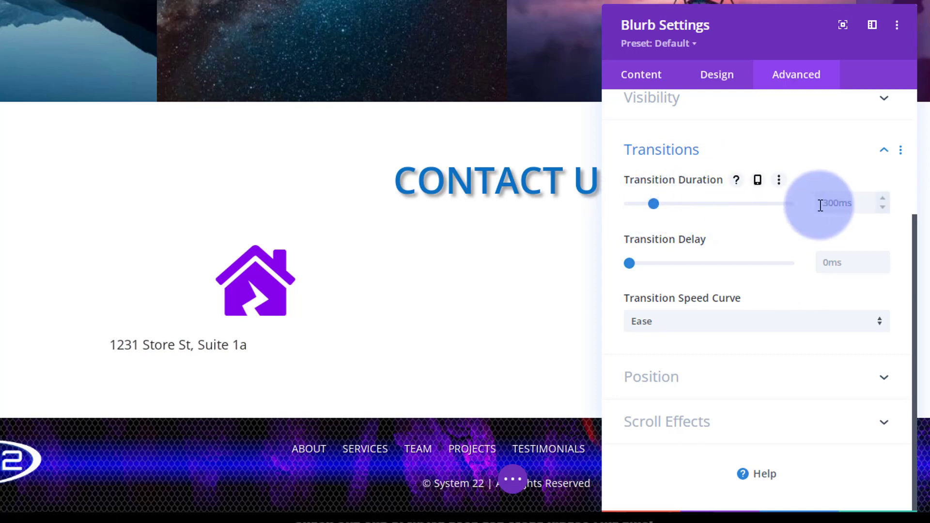
click(725, 85)
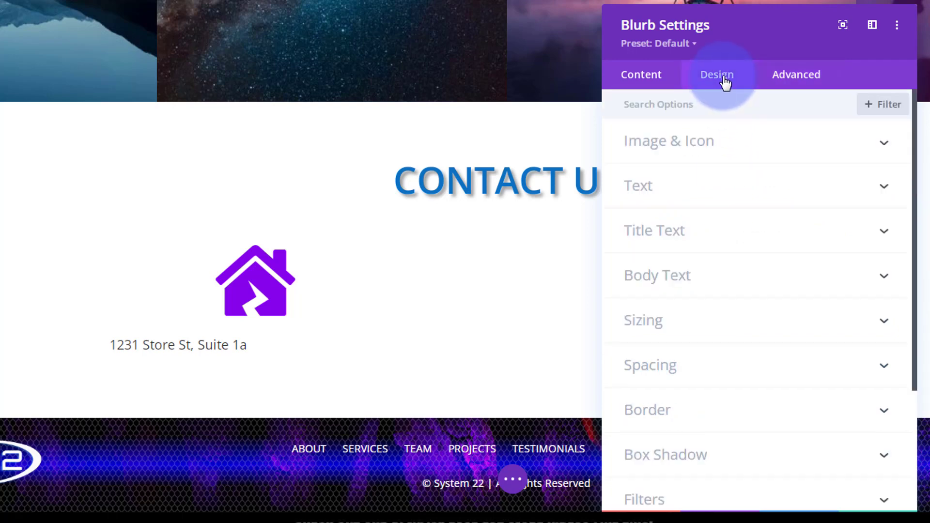
- Place the house icon to the left of the address title
click(746, 151)
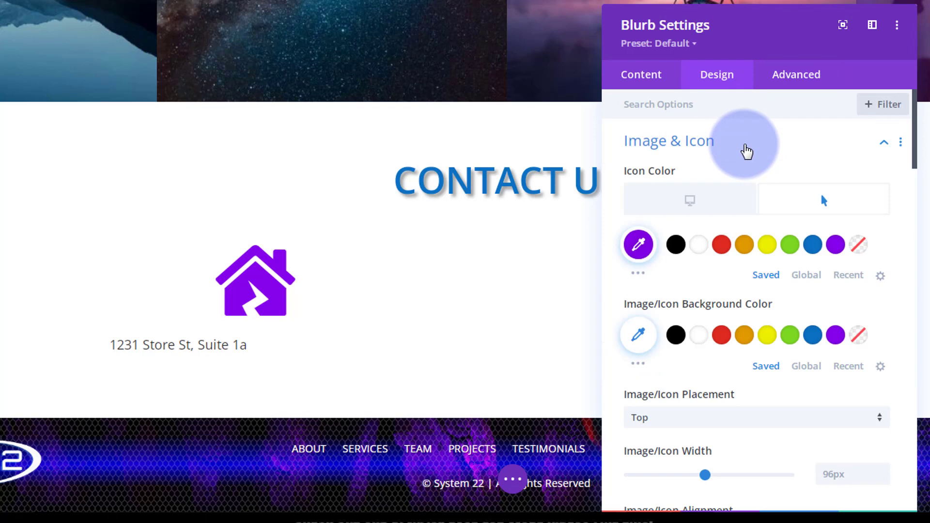
scroll(746, 151, down, 5)
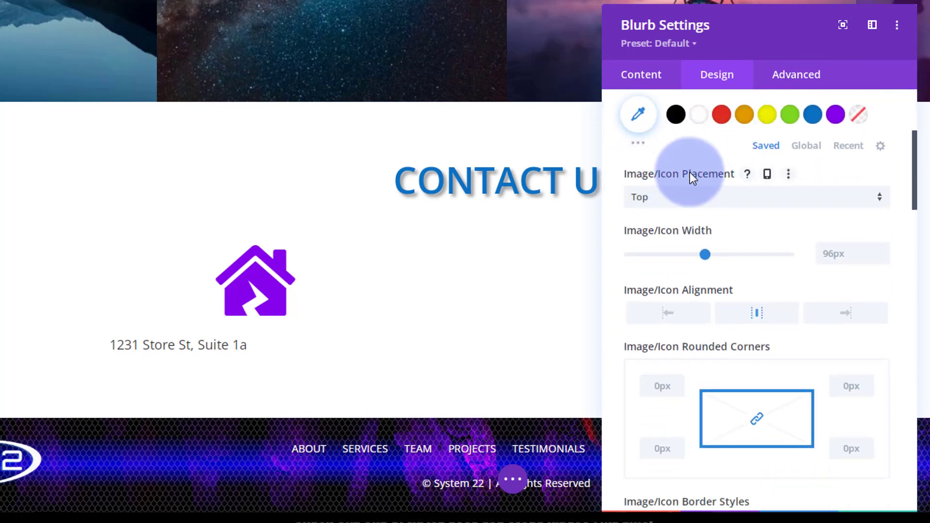
click(674, 200)
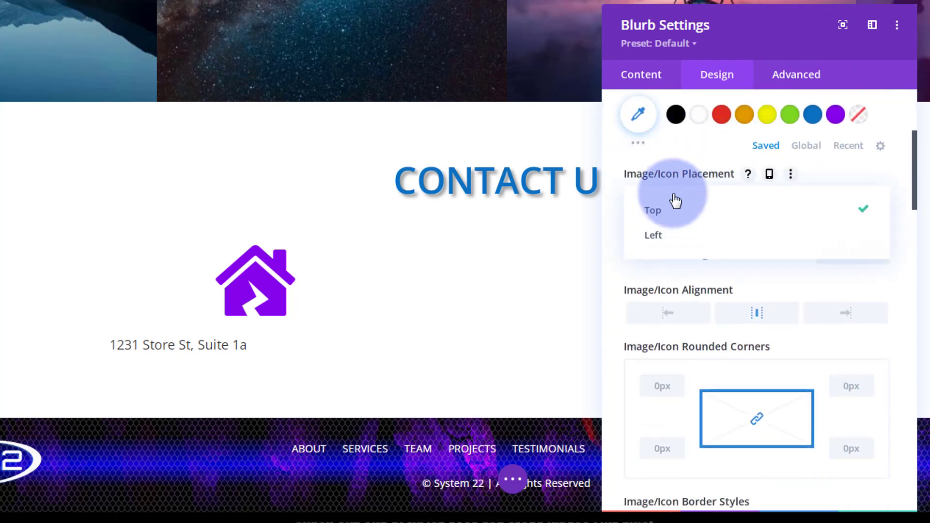
click(656, 237)
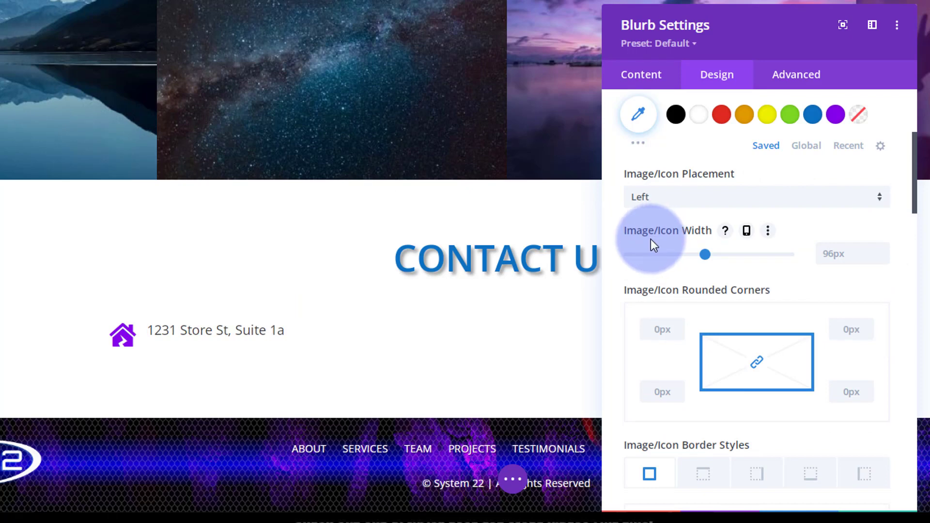
scroll(654, 244, up, 1)
scroll(654, 242, up, 5)
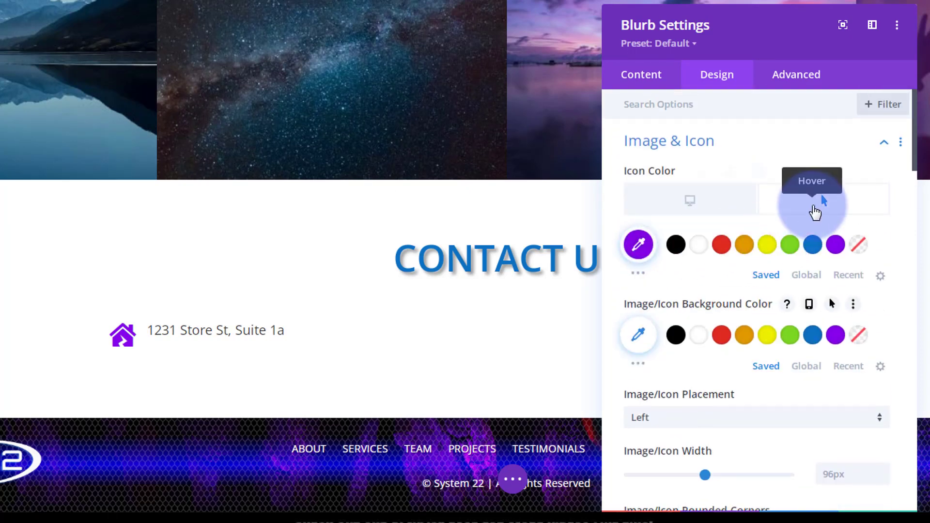
click(688, 206)
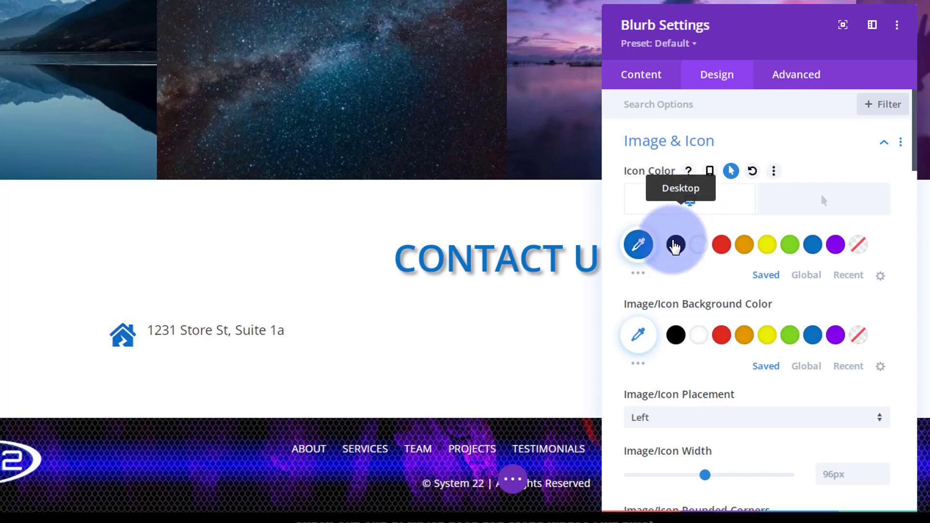
- Select the address title in the preview to show its H4 Title Text styling
scroll(674, 240, down, 7)
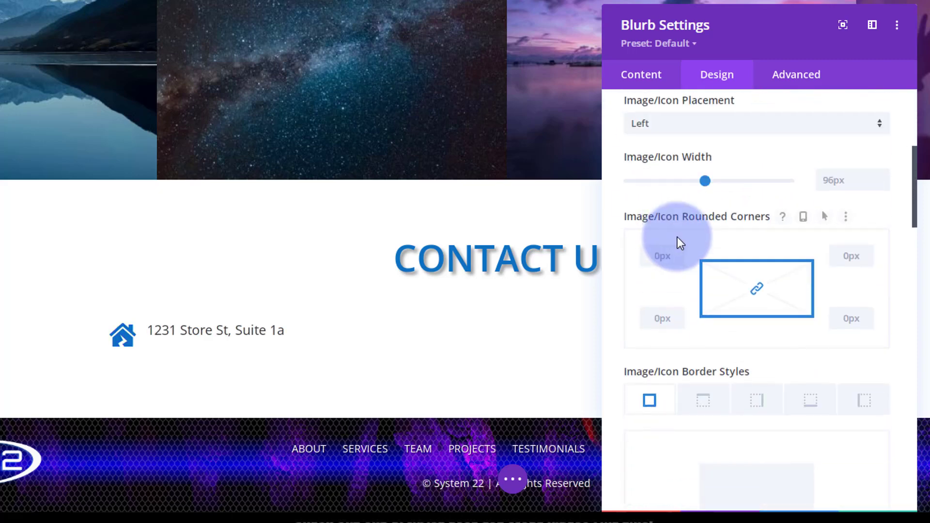
scroll(679, 229, down, 4)
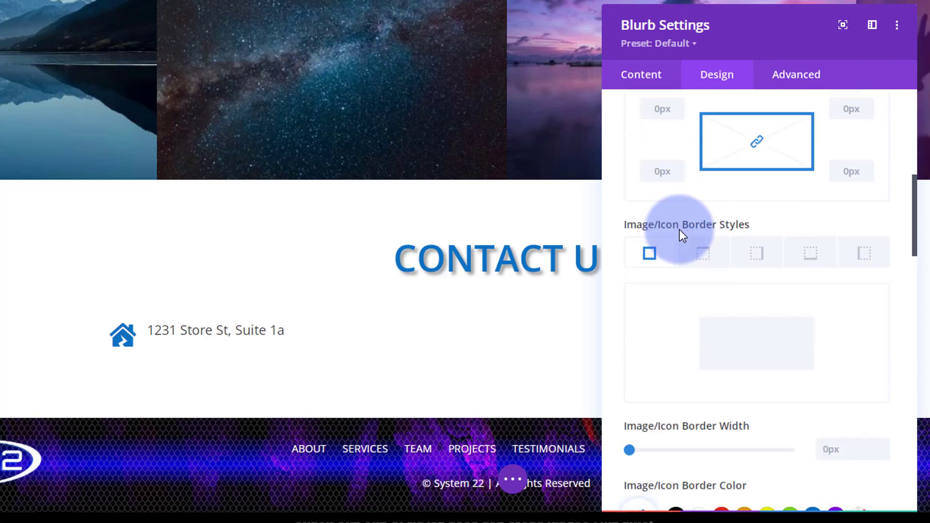
scroll(680, 229, down, 5)
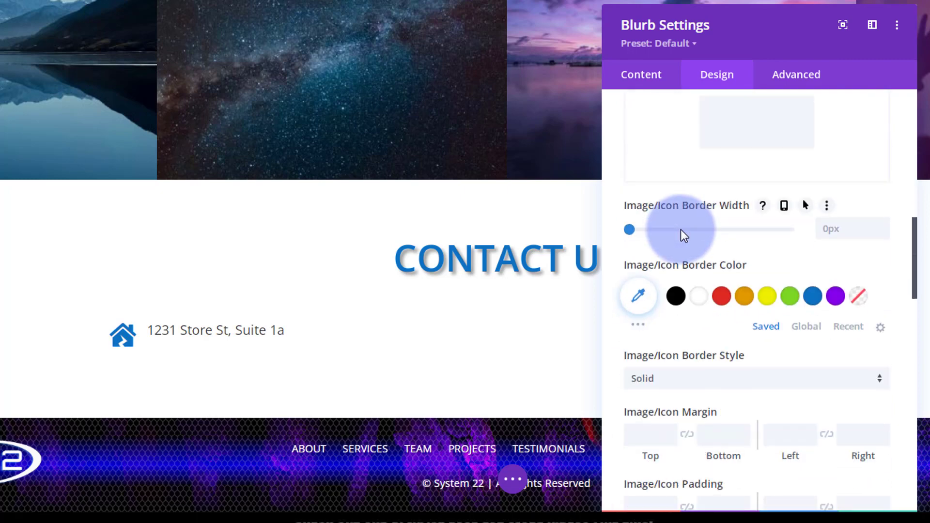
scroll(682, 235, down, 3)
scroll(683, 235, down, 3)
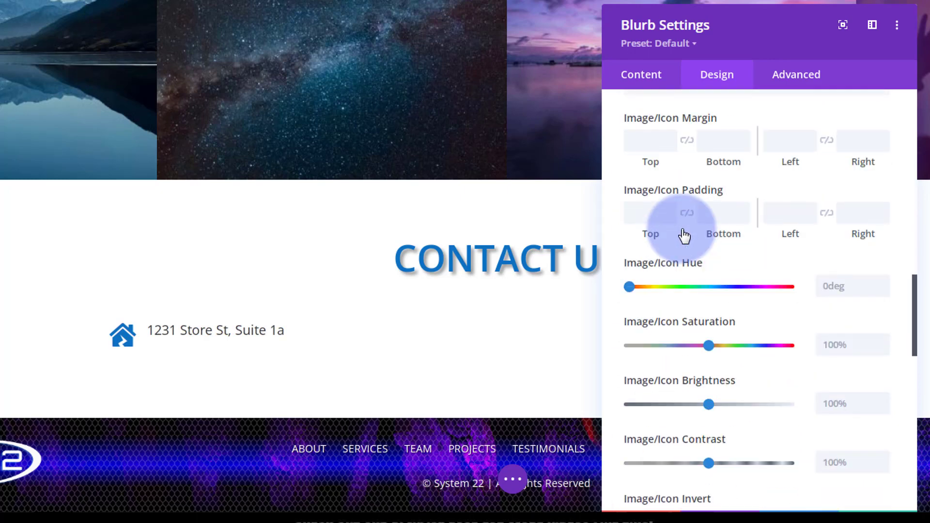
mouse_move(232, 335)
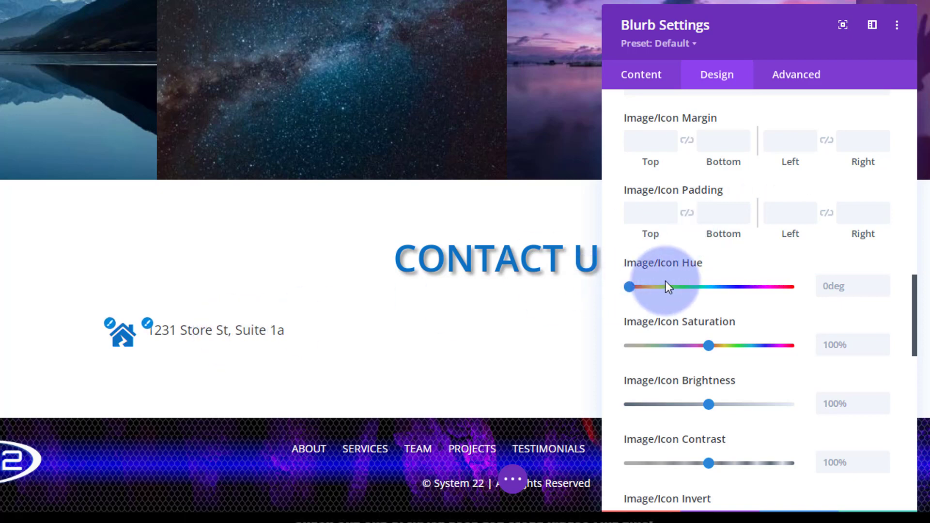
scroll(667, 286, down, 8)
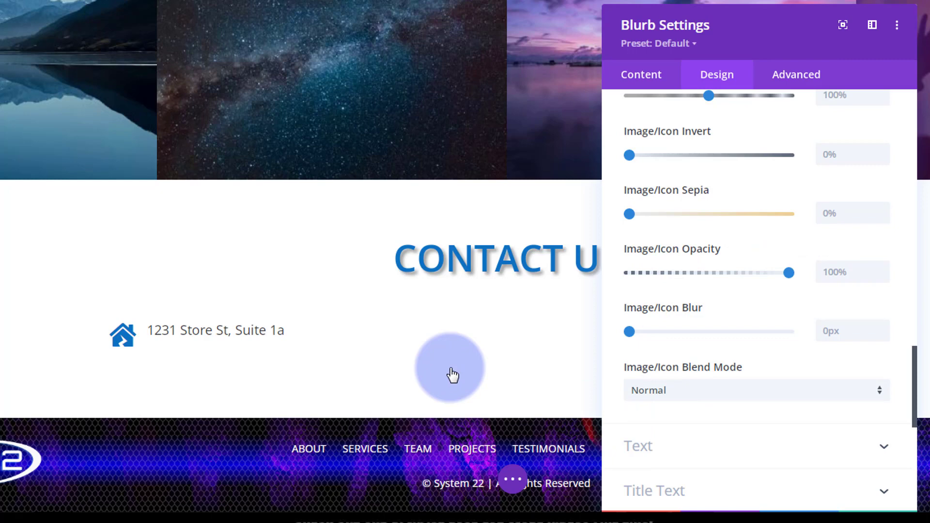
click(147, 331)
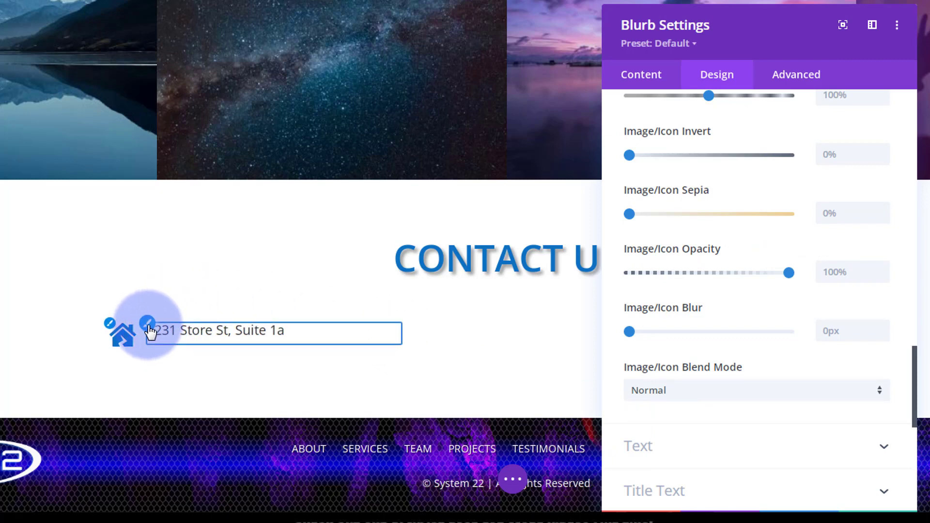
click(150, 332)
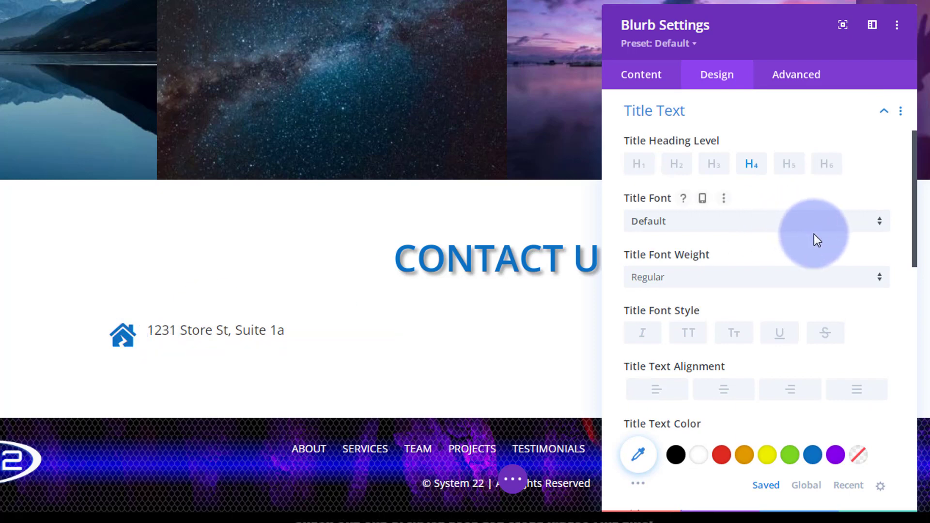
- Set the address blurb's Title Line Height to 2.2em and move the settings panel toward centre
scroll(821, 234, down, 2)
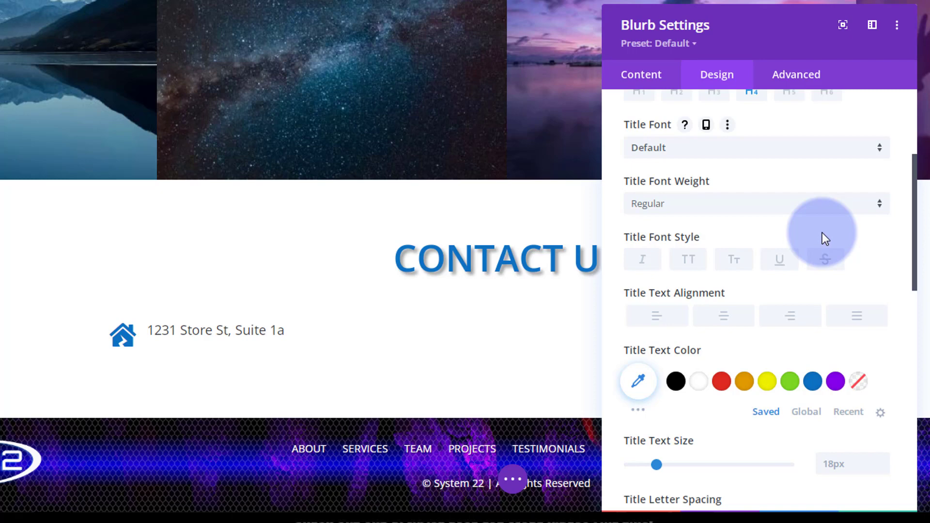
scroll(822, 232, down, 4)
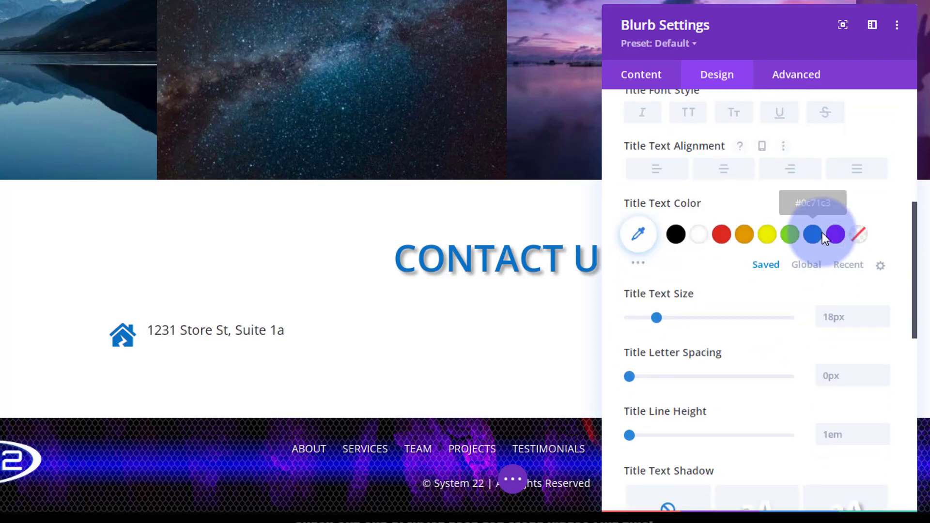
scroll(822, 235, down, 2)
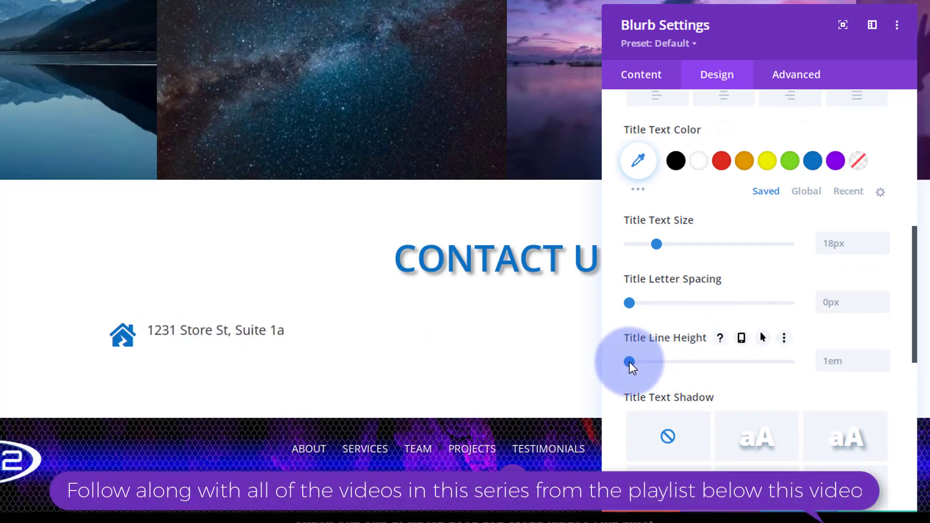
drag(631, 361, 710, 362)
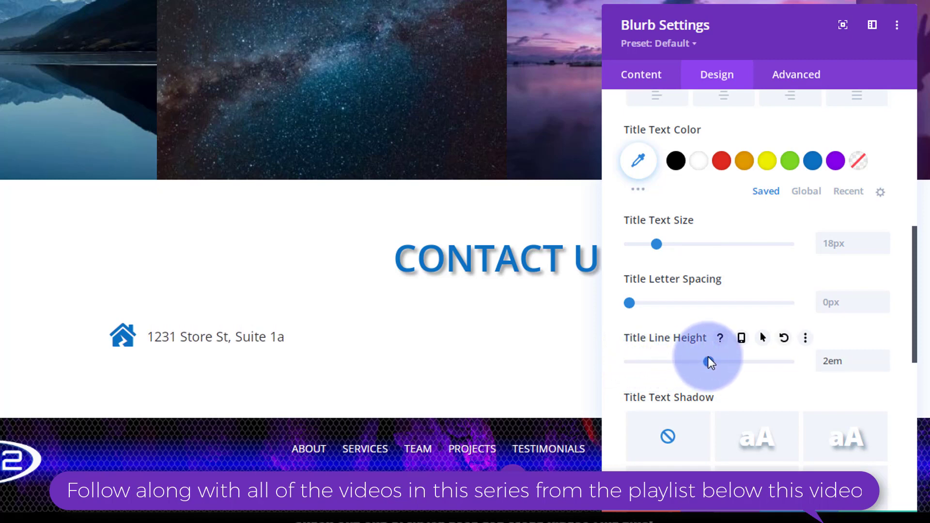
mouse_move(708, 361)
mouse_down()
mouse_move(804, 361)
mouse_move(725, 361)
mouse_up()
click(731, 363)
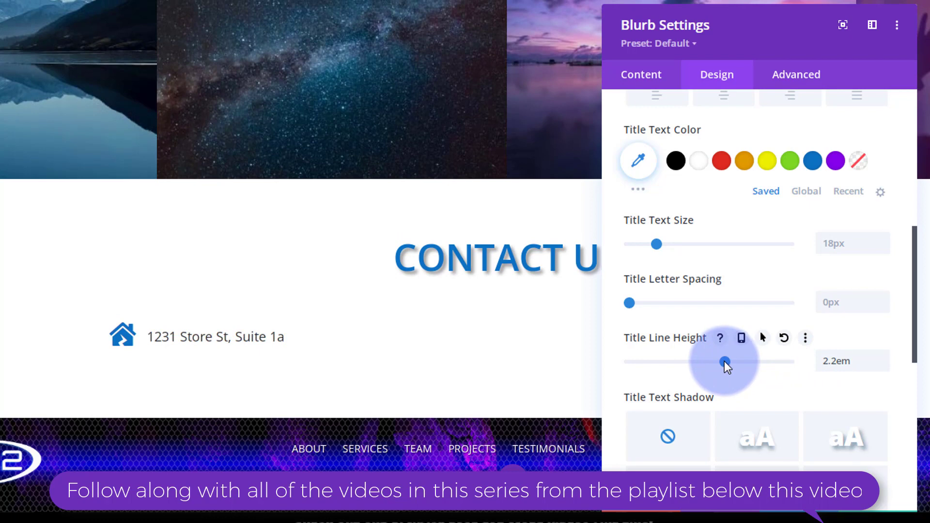
scroll(803, 373, down, 3)
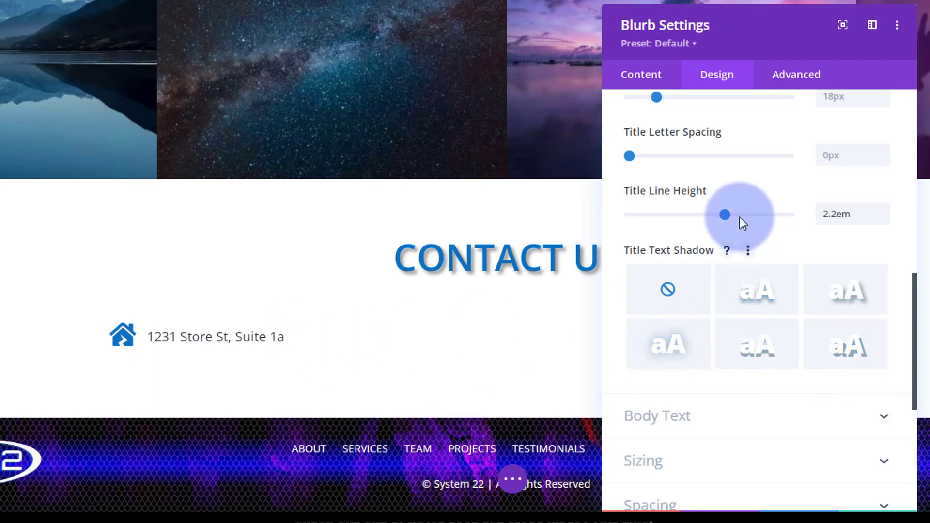
scroll(738, 213, down, 5)
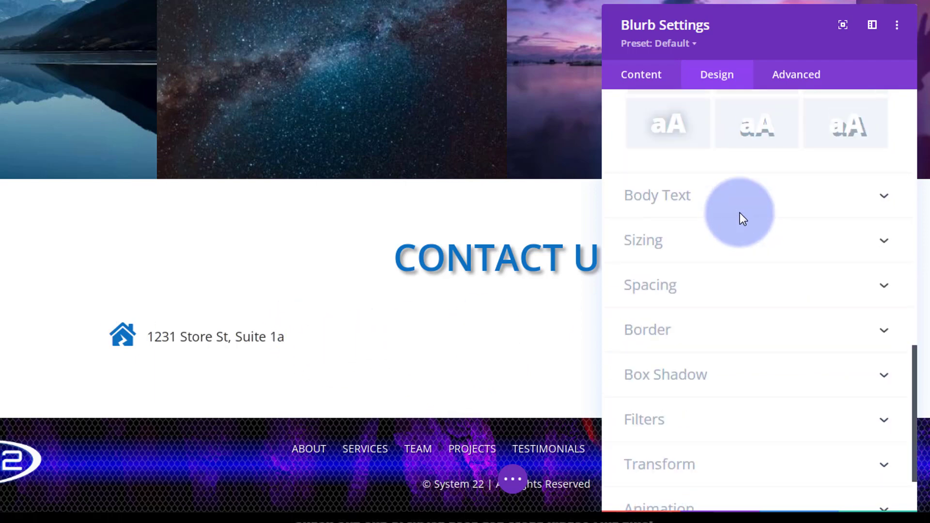
drag(772, 56, 596, 85)
- Save the address blurb's styling and duplicate it, adding a second address line below
click(685, 390)
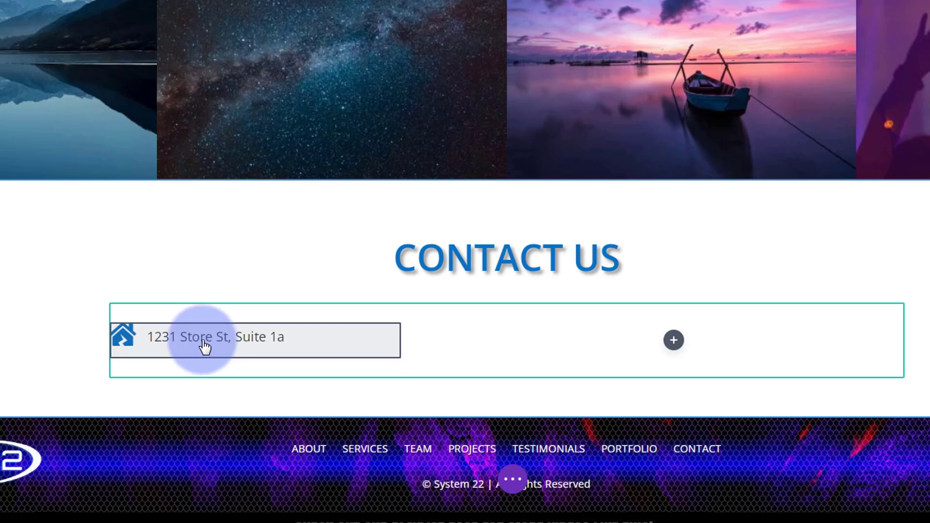
mouse_move(208, 343)
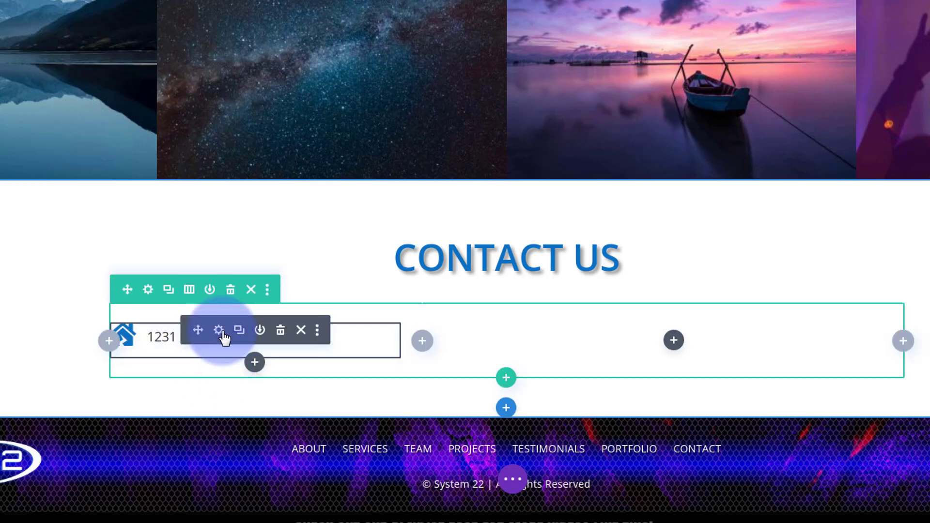
click(239, 331)
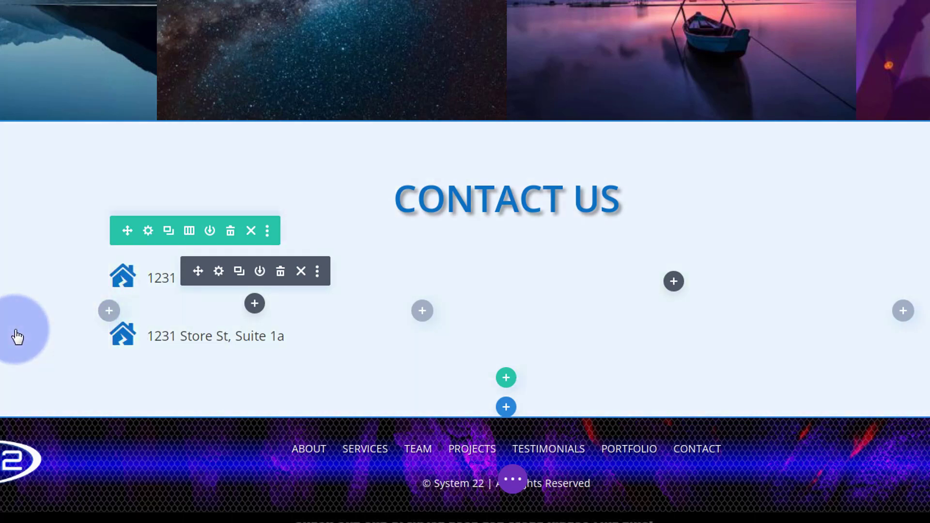
drag(18, 336, 206, 289)
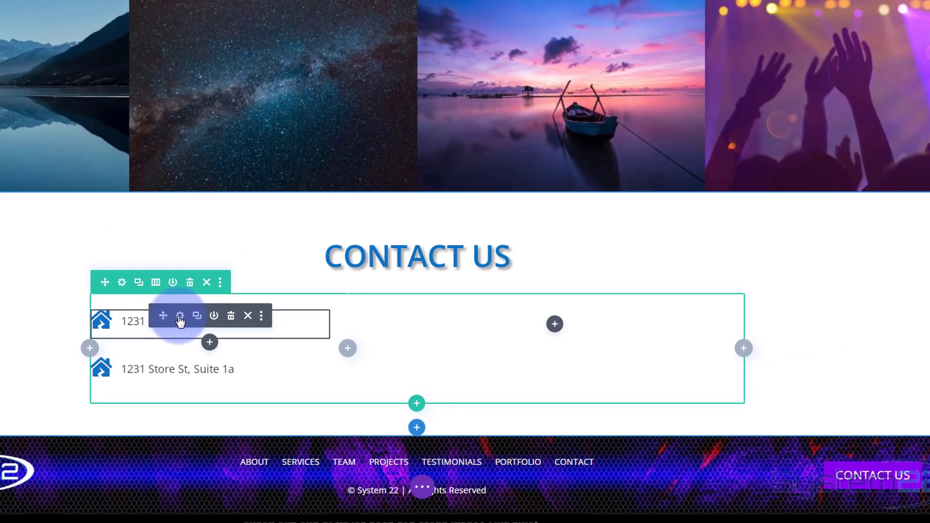
- Set the address blurb's Spacing Margin Bottom to 0px and save it
click(180, 318)
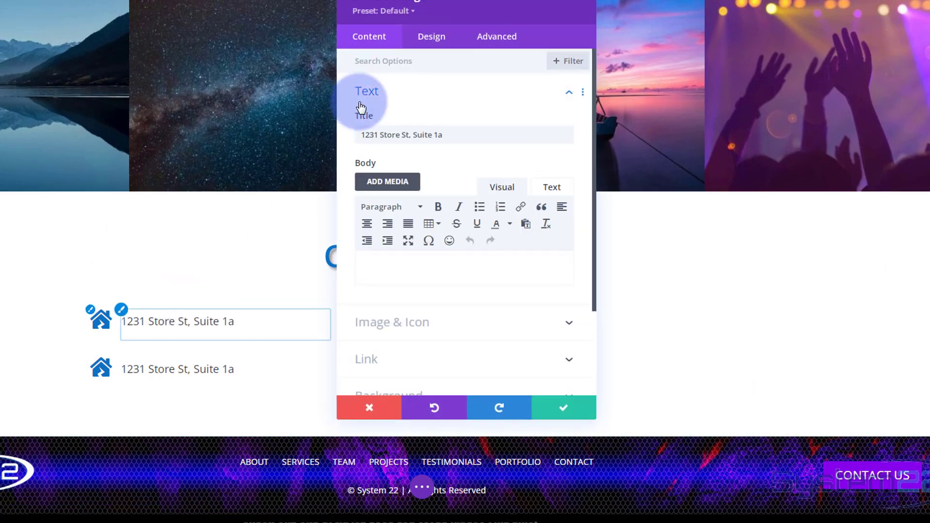
click(440, 38)
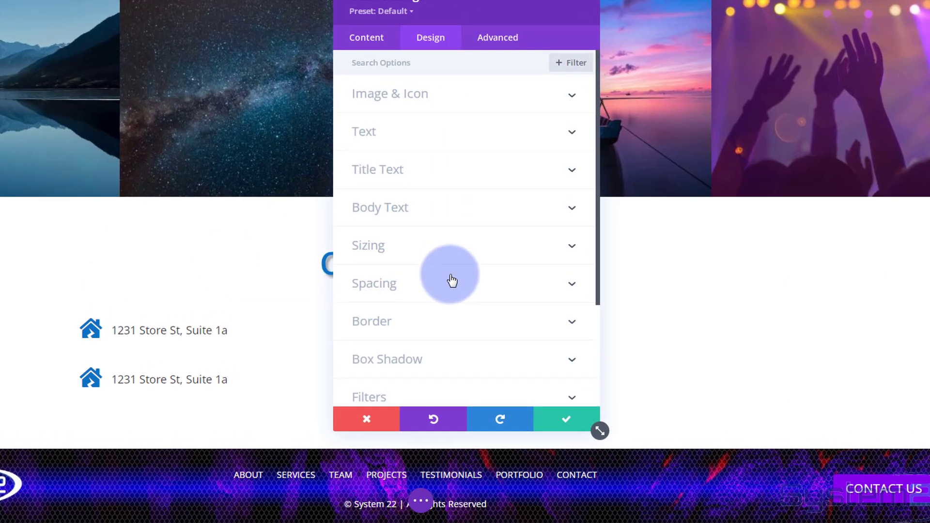
click(452, 281)
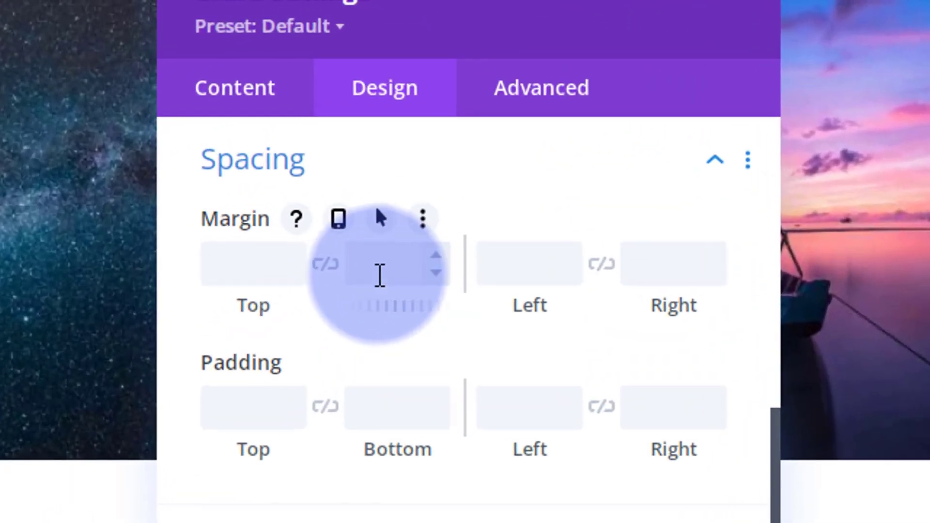
click(388, 260)
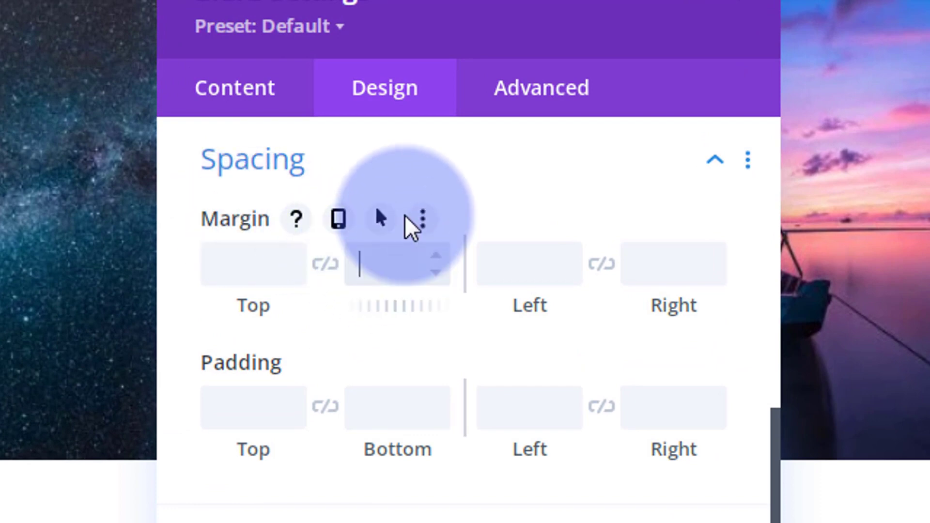
text(0px)
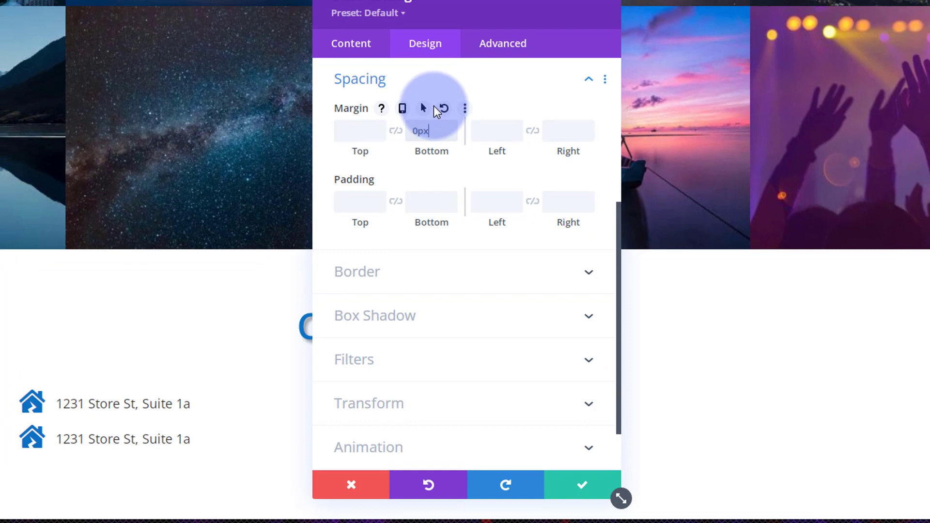
click(580, 491)
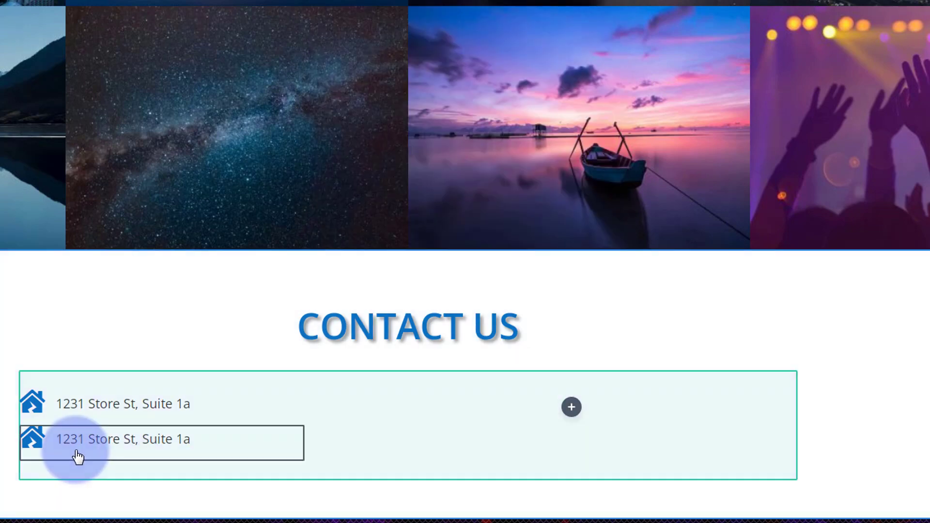
- Duplicate the address blurb to add another stacked copy
mouse_move(114, 446)
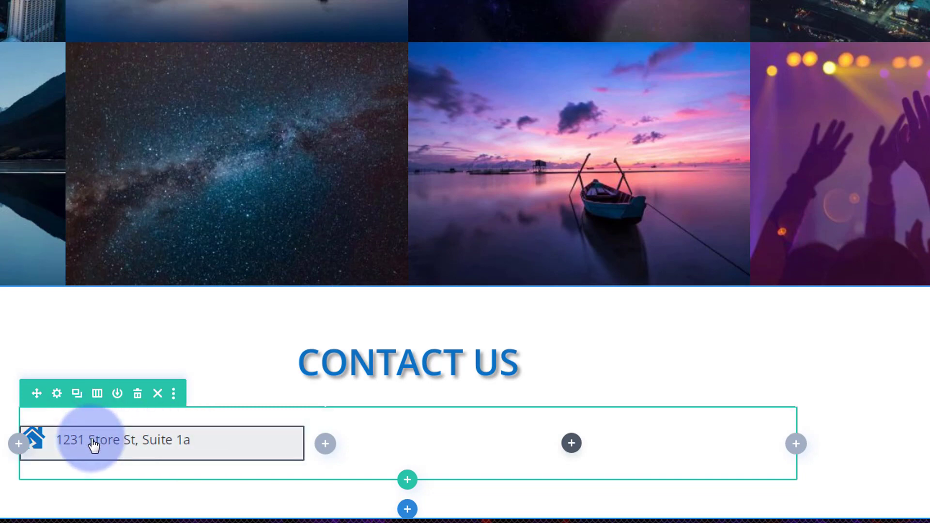
mouse_move(93, 445)
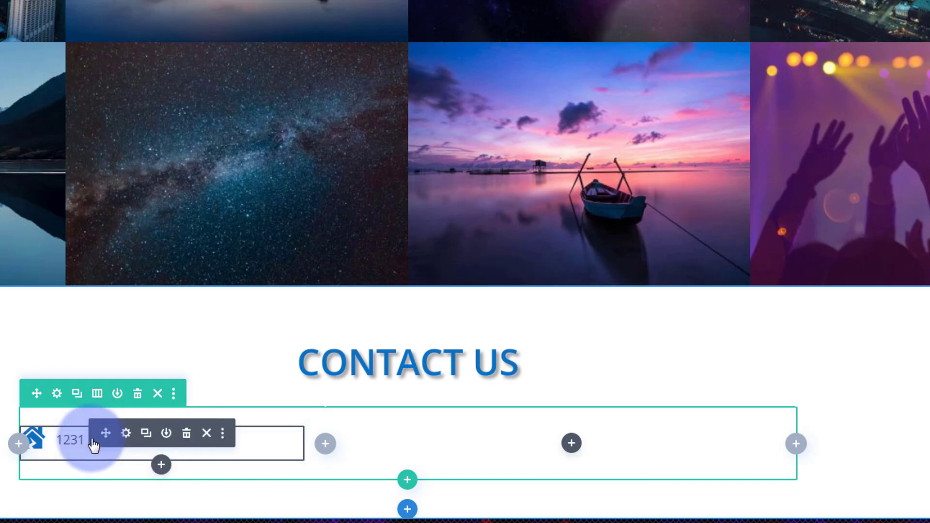
click(145, 434)
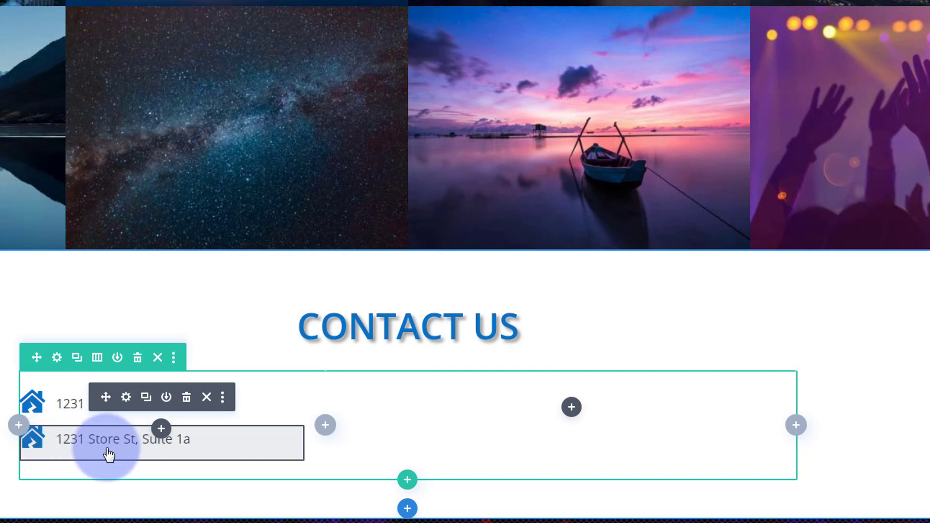
- Paste the city and postcode over the duplicated blurb's title
click(126, 432)
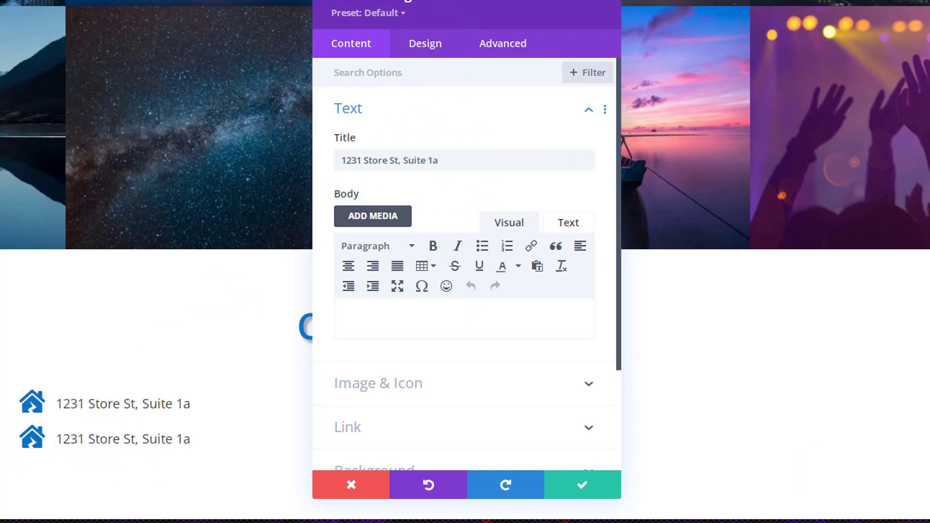
drag(451, 160, 280, 158)
text(New York, 71642)
click(507, 176)
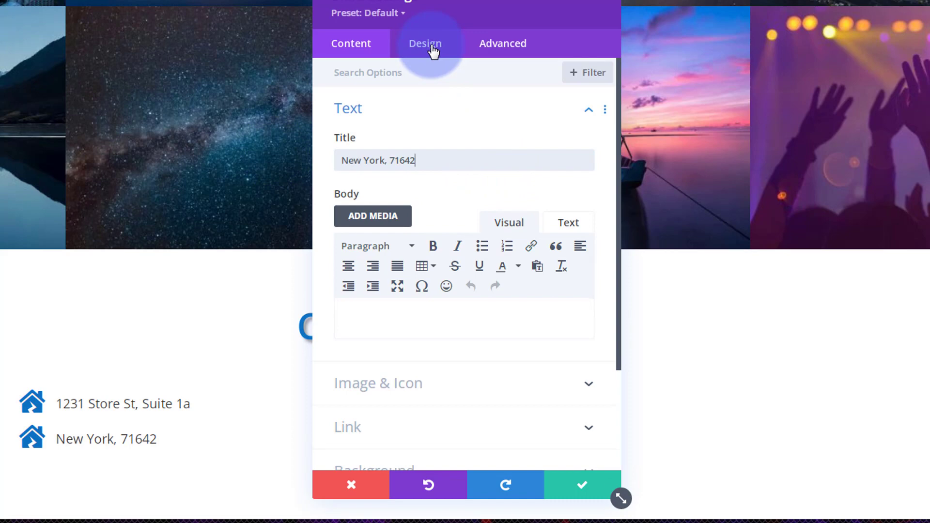
- Search the icon library for 'map' and choose the map-pin icon
click(452, 384)
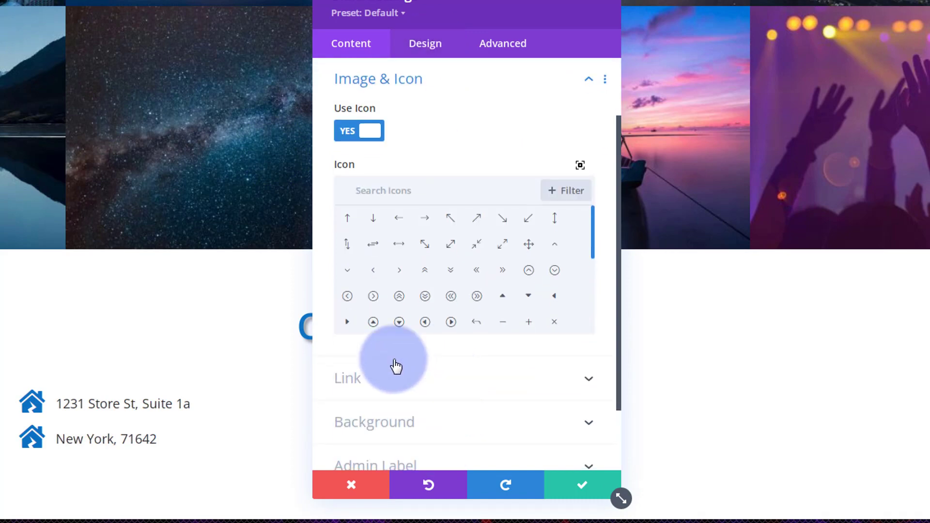
click(362, 194)
text(map)
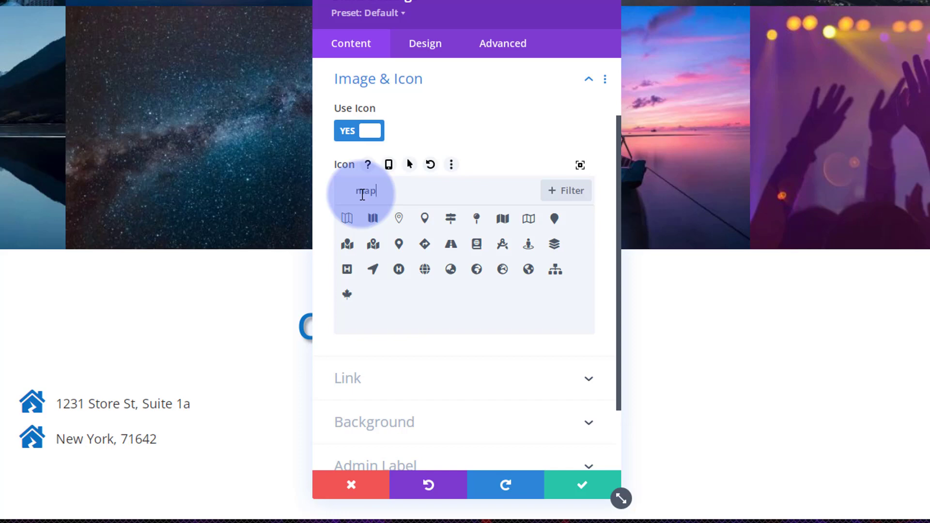
click(400, 246)
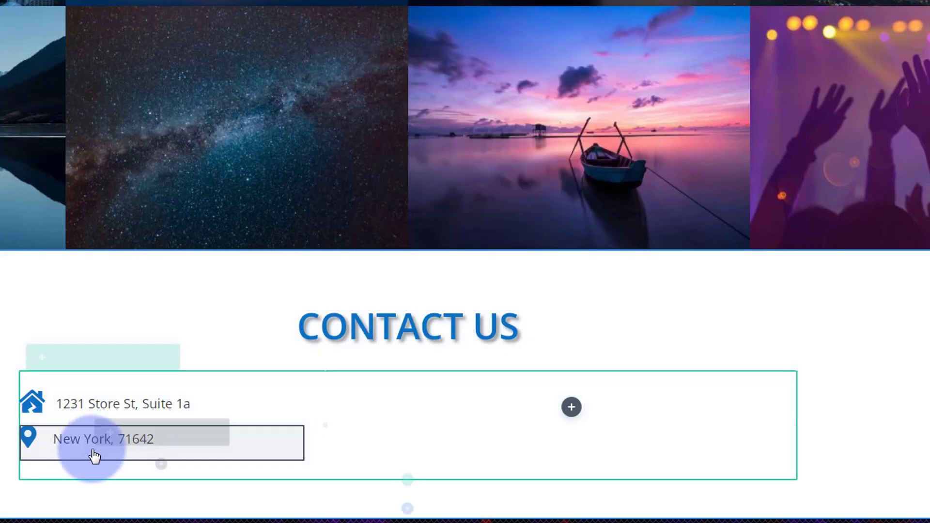
- Duplicate the city row and paste the email address as the copy's title
click(145, 433)
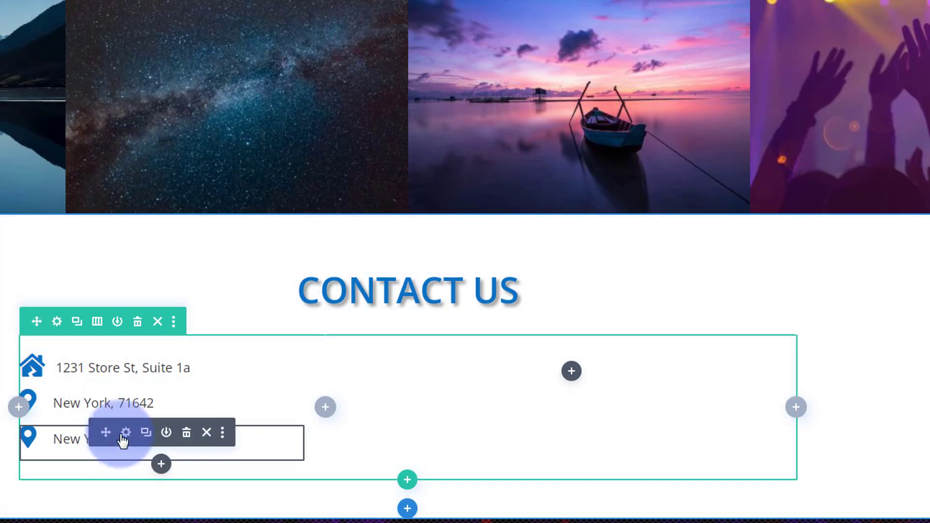
click(124, 430)
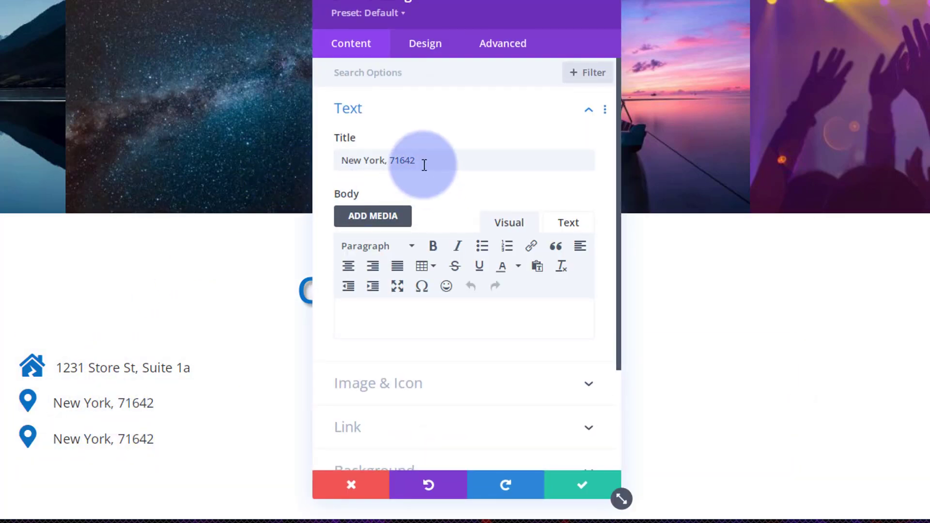
drag(424, 159, 326, 164)
key(ctrl+v)
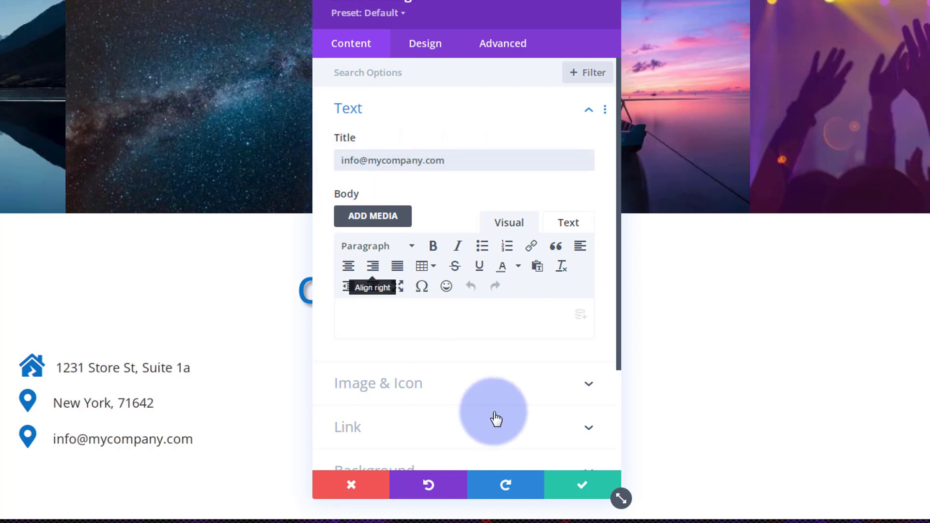
- Give the email row the envelope icon found by searching 'email'
click(462, 387)
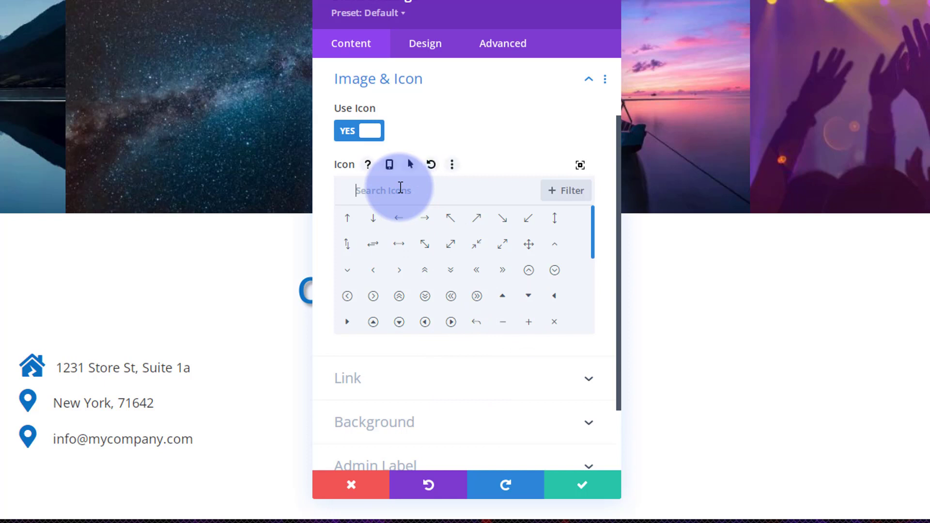
click(401, 188)
text(email)
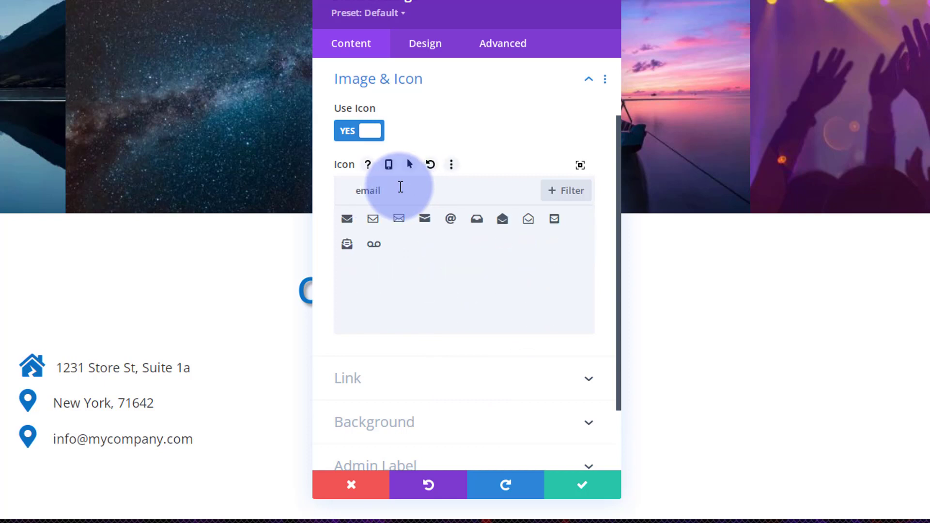
click(347, 221)
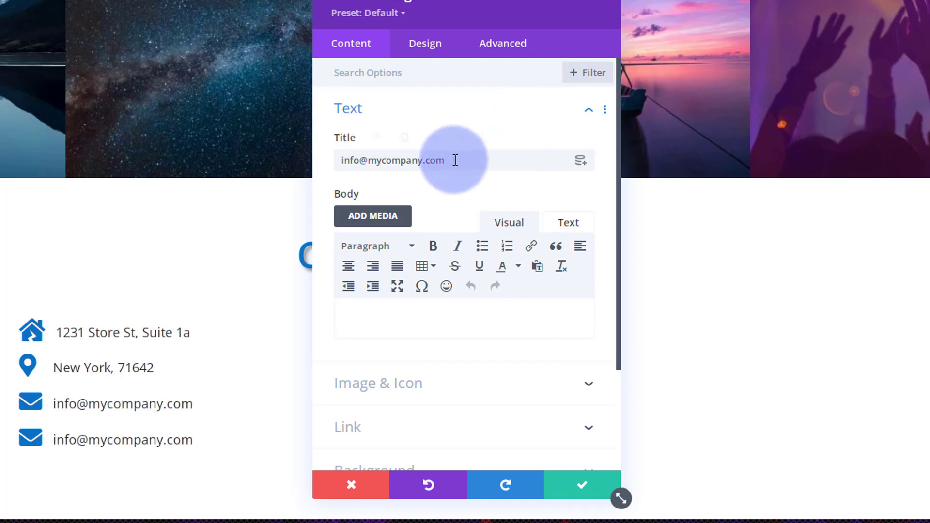
- Replace the copied row's title with the phone number and search icons for 'phone'
drag(457, 158, 322, 160)
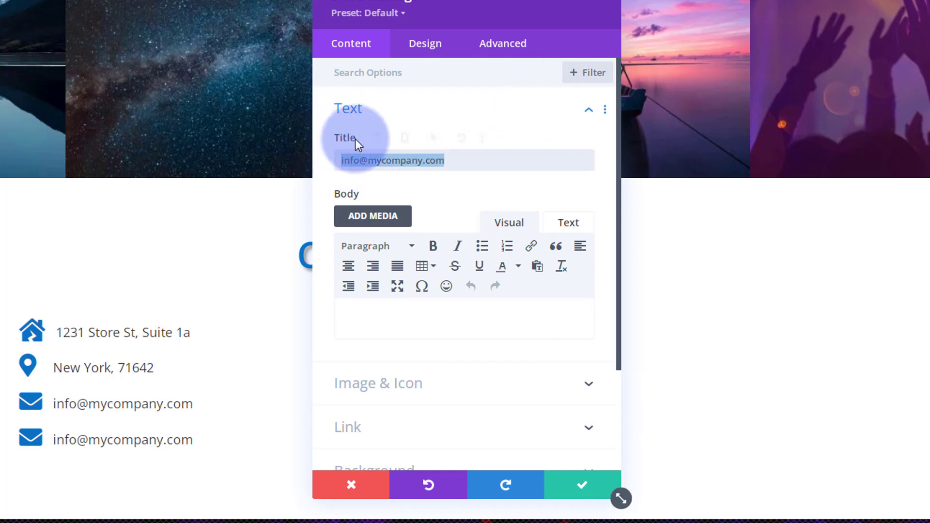
key(ctrl+v)
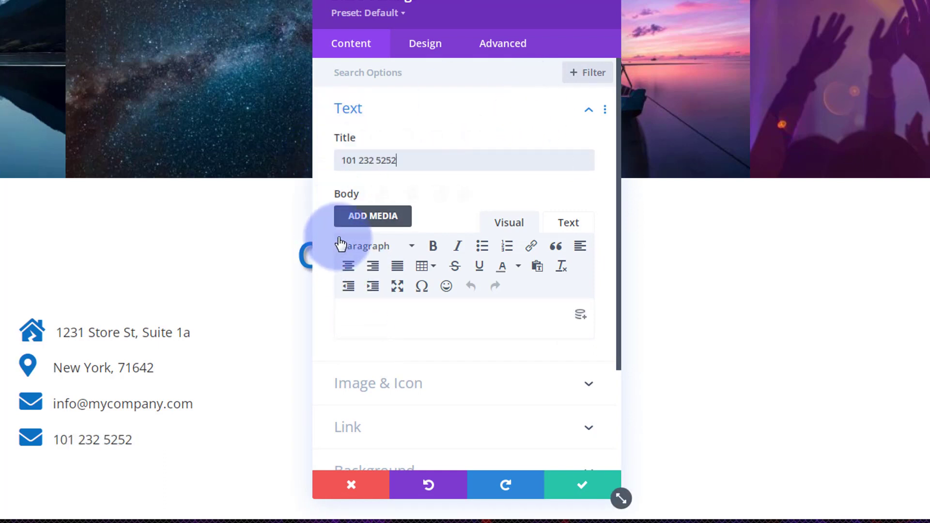
click(413, 390)
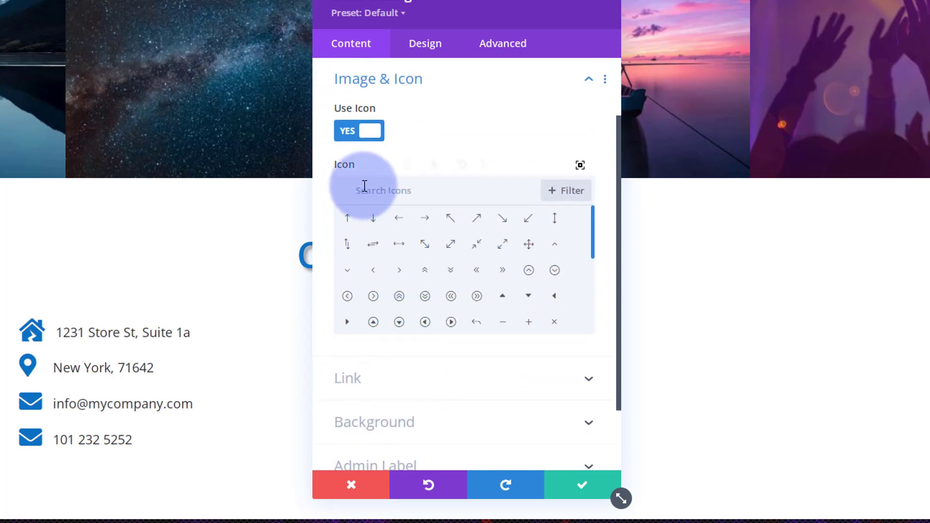
text(phone)
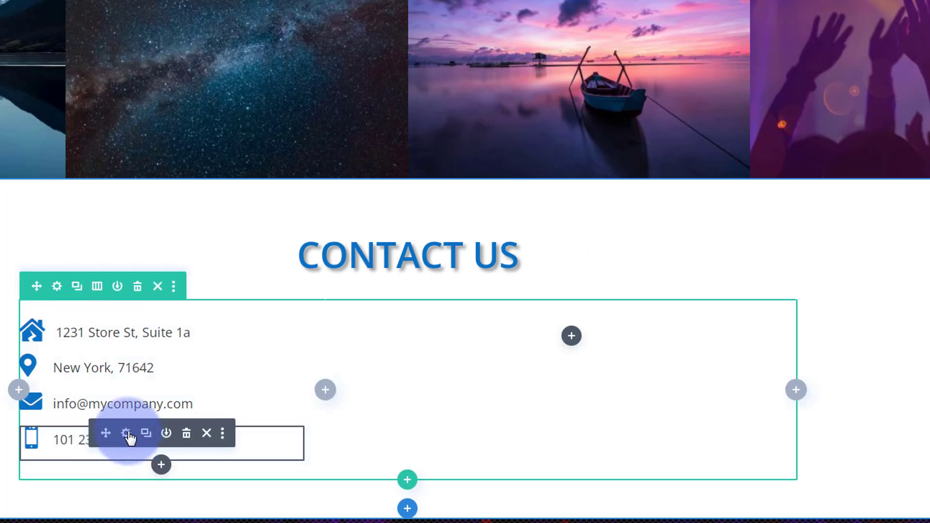
- Duplicate the phone row and edit the copy's last digit to make the fax number
click(145, 433)
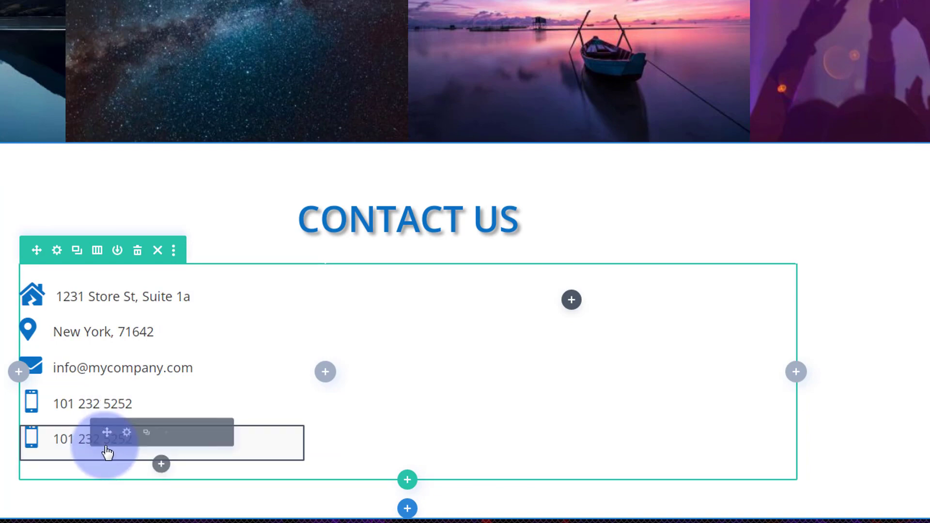
click(126, 433)
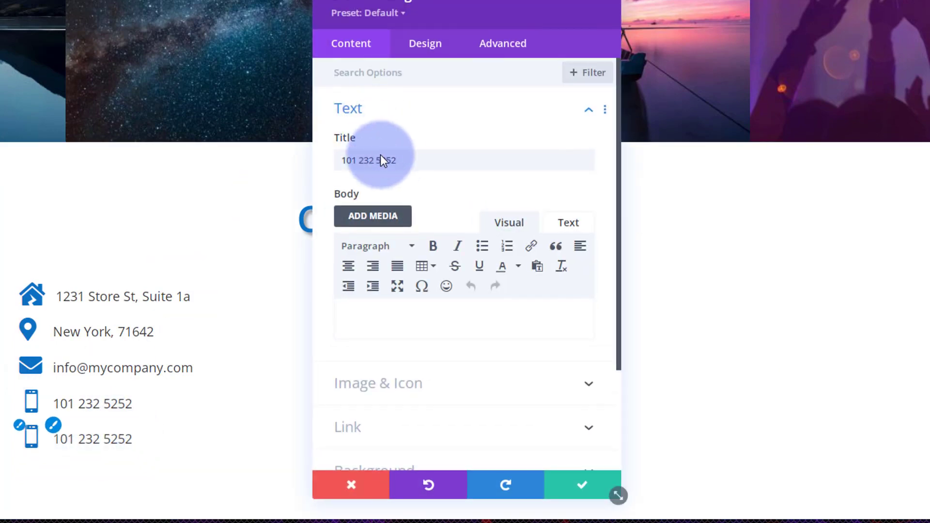
click(400, 160)
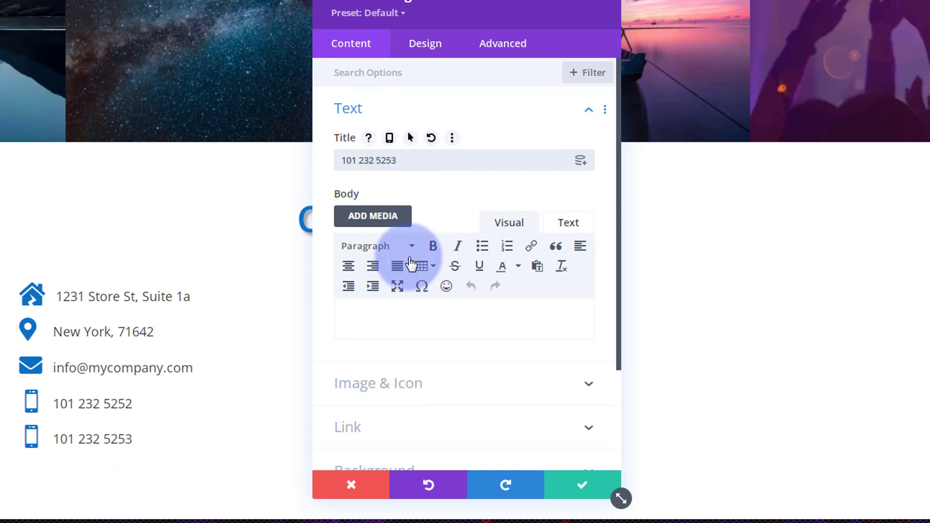
- Give the fax row the third icon from a 'fax' search, save, and duplicate it
click(417, 389)
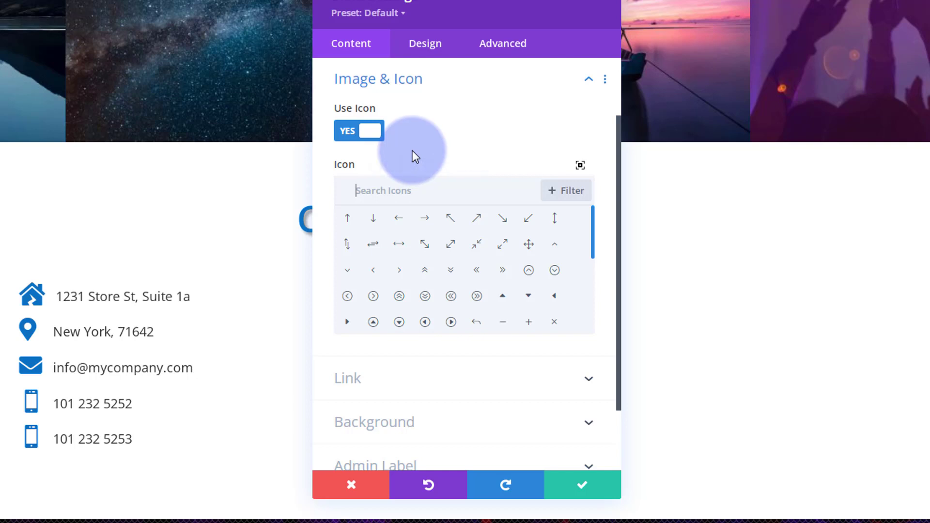
text(fax)
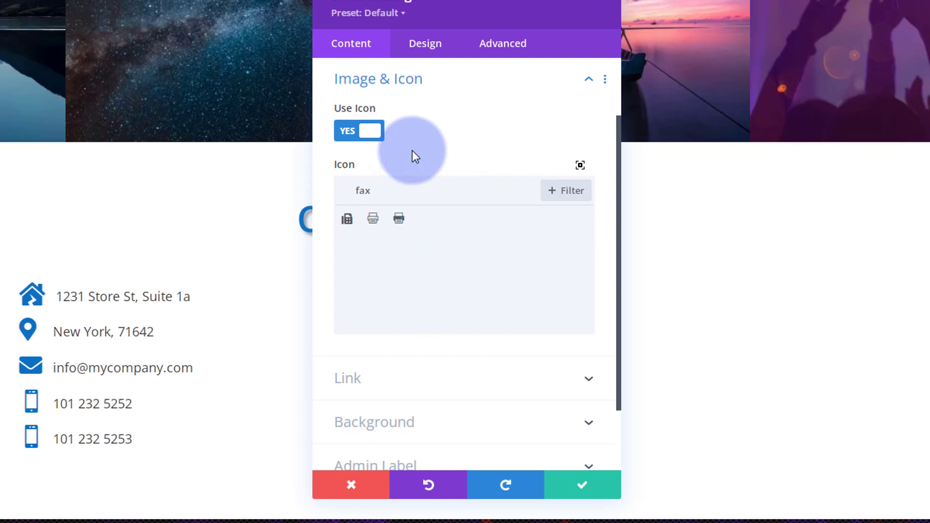
click(399, 220)
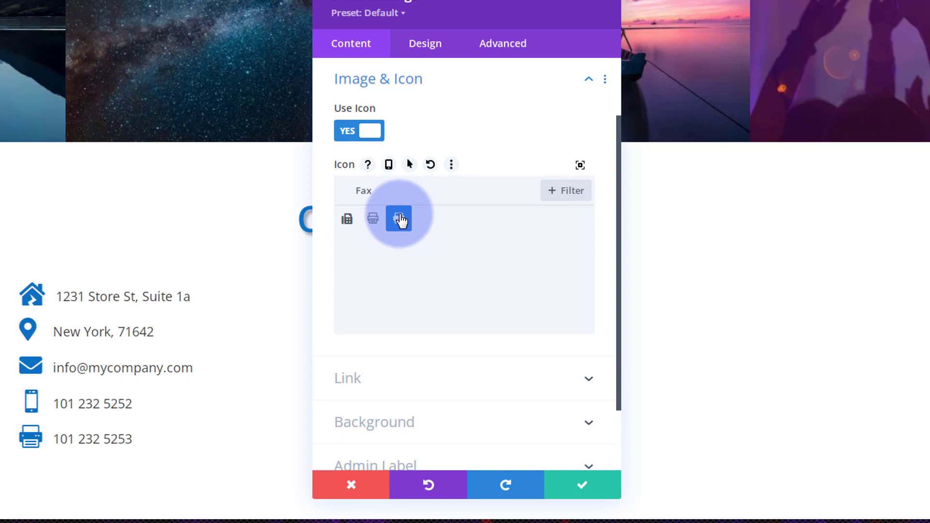
click(582, 484)
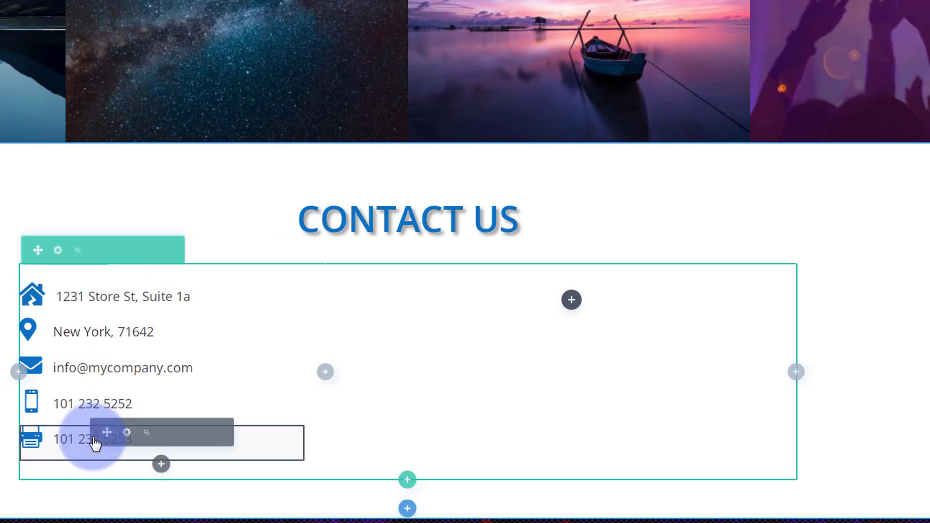
click(148, 437)
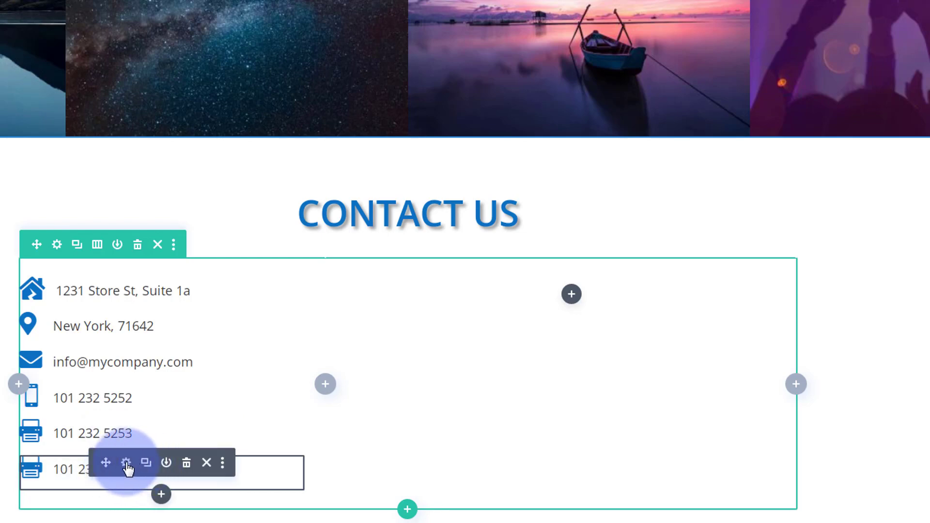
- Change the copied fax row's title to '24 / 7 / 365'
click(127, 464)
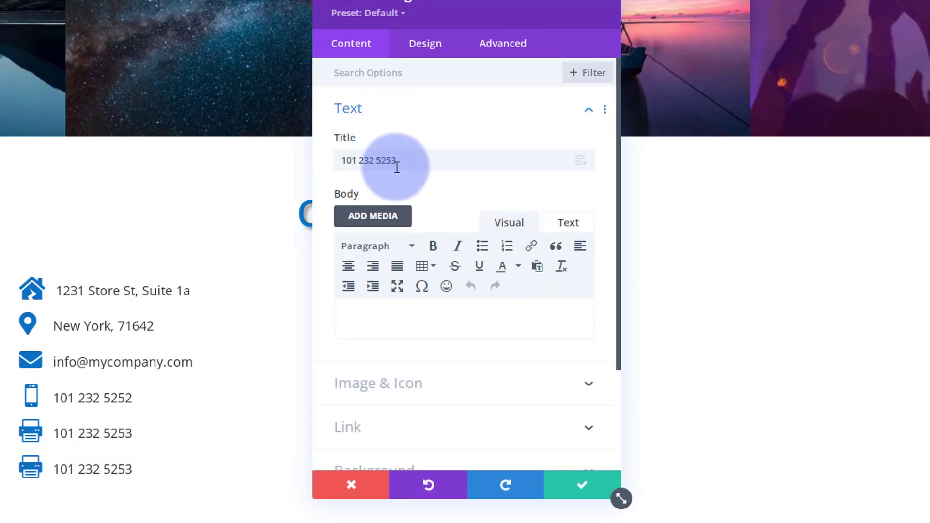
drag(397, 165, 328, 162)
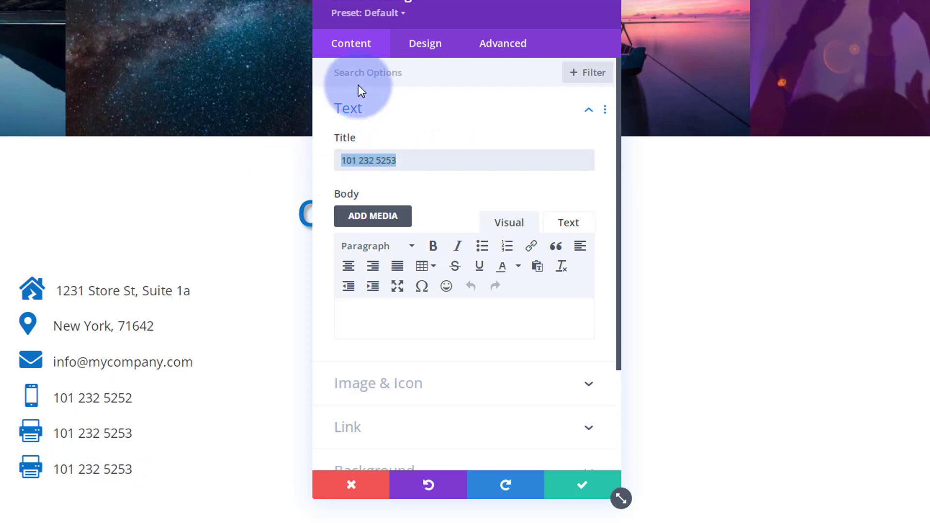
text(24 /)
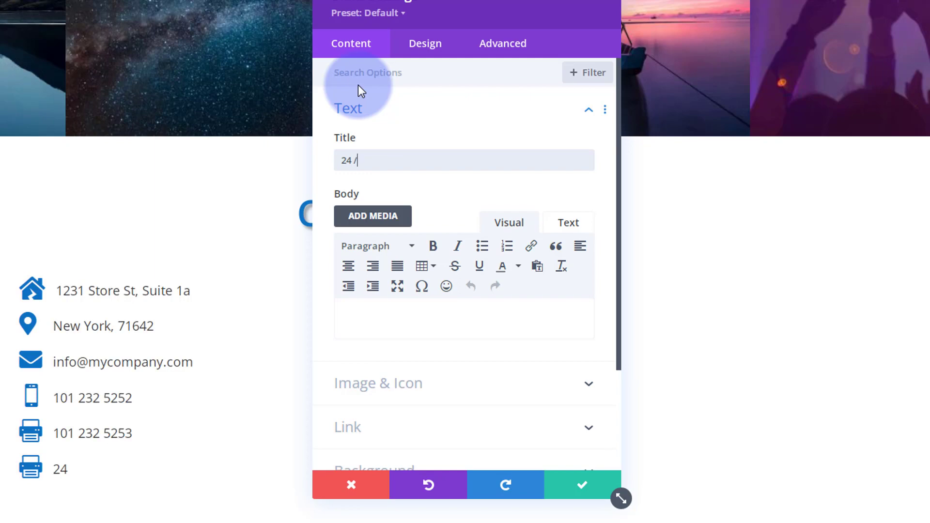
text( 7 /365)
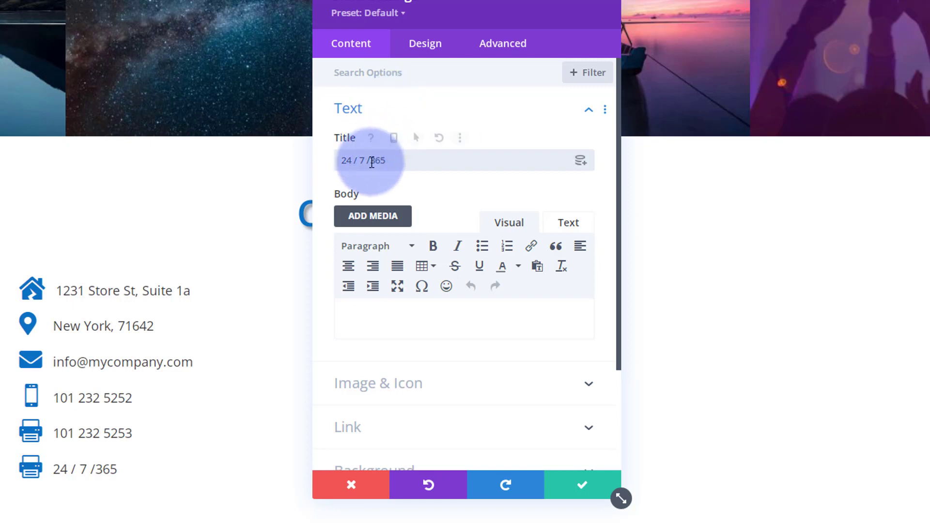
click(371, 162)
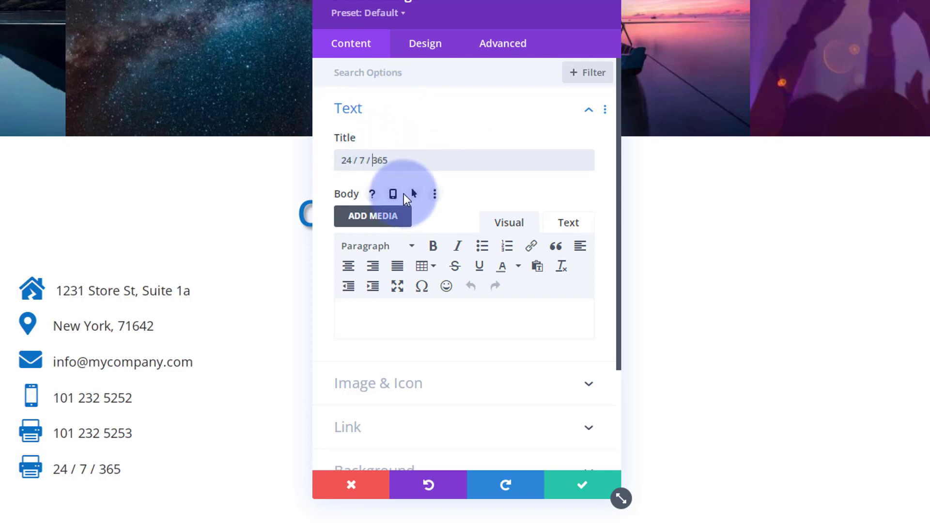
- Give the hours row the filled clock icon and save the module
click(405, 385)
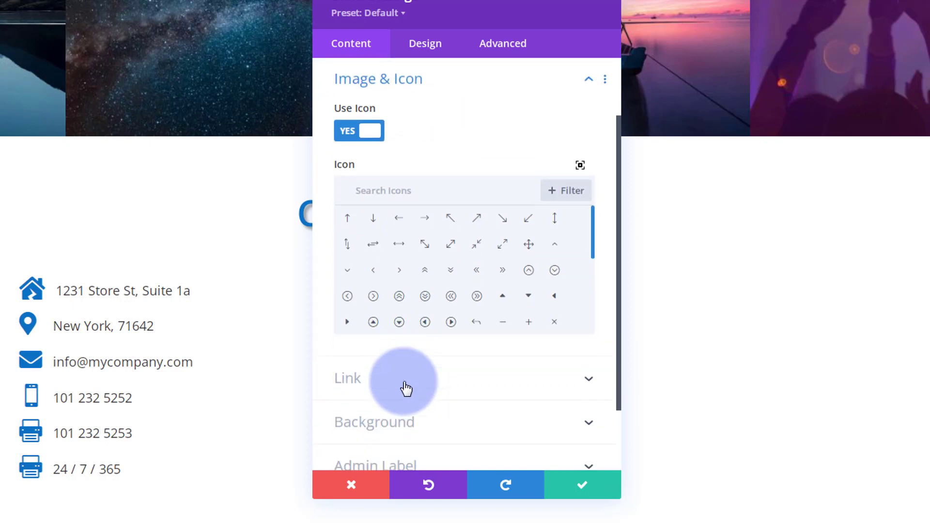
click(382, 190)
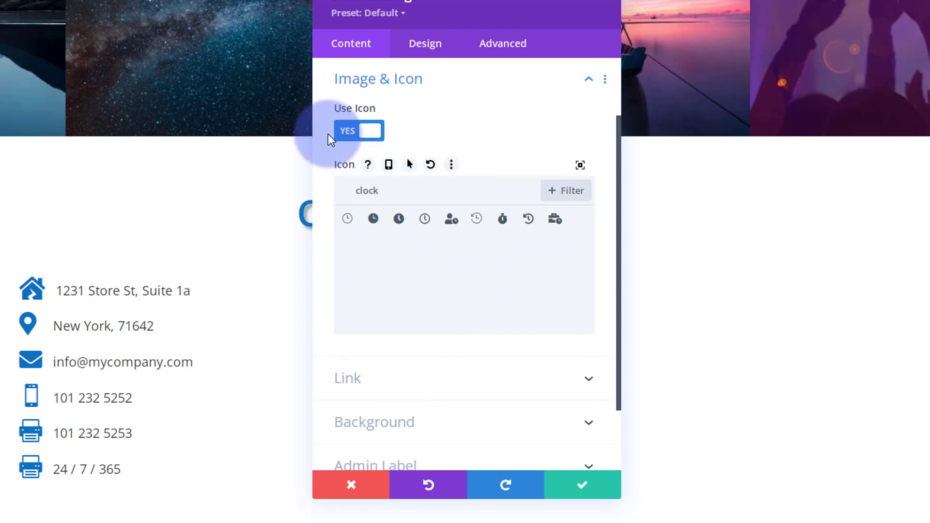
click(373, 220)
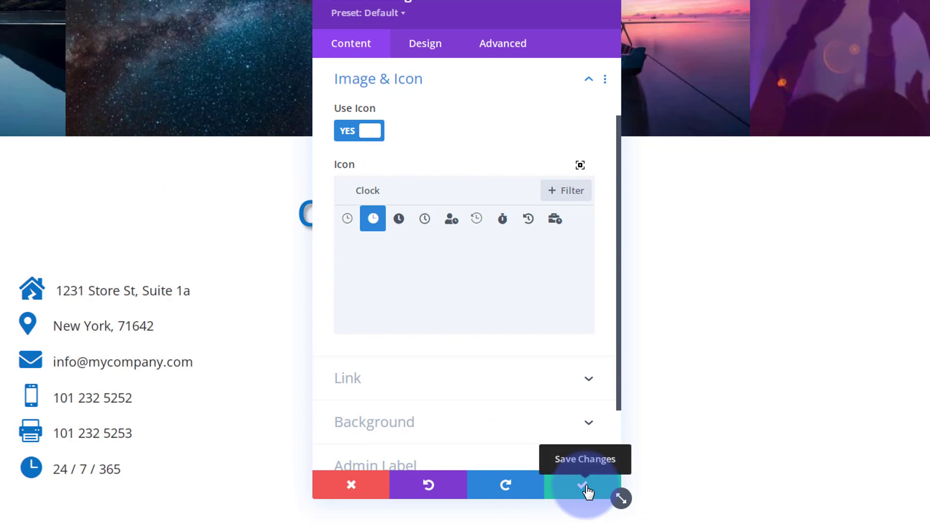
click(585, 486)
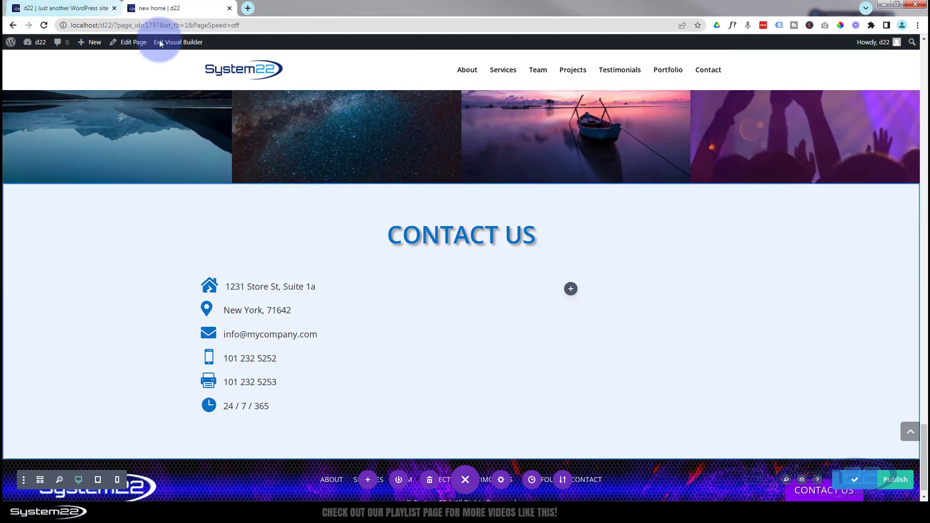
- Exit the Visual Builder and scroll the live page down to the six-item Contact Us list
click(178, 42)
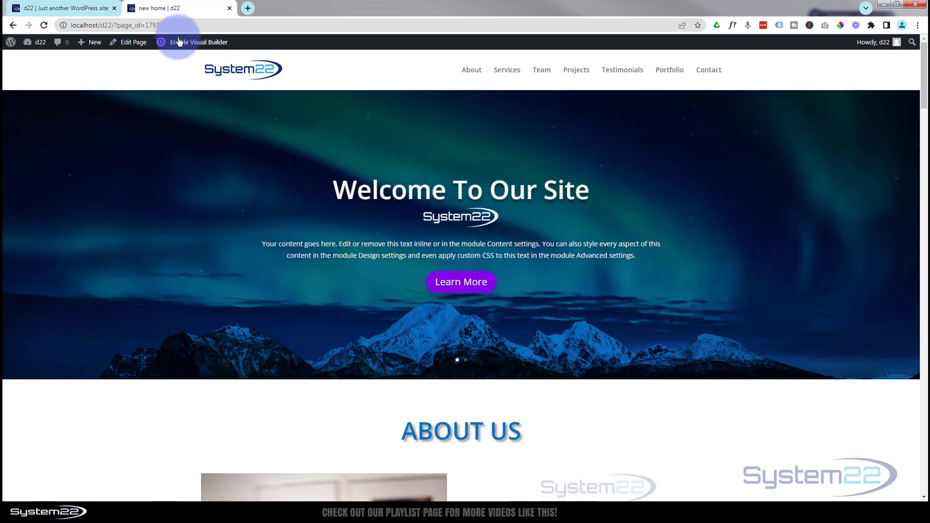
drag(924, 64, 924, 472)
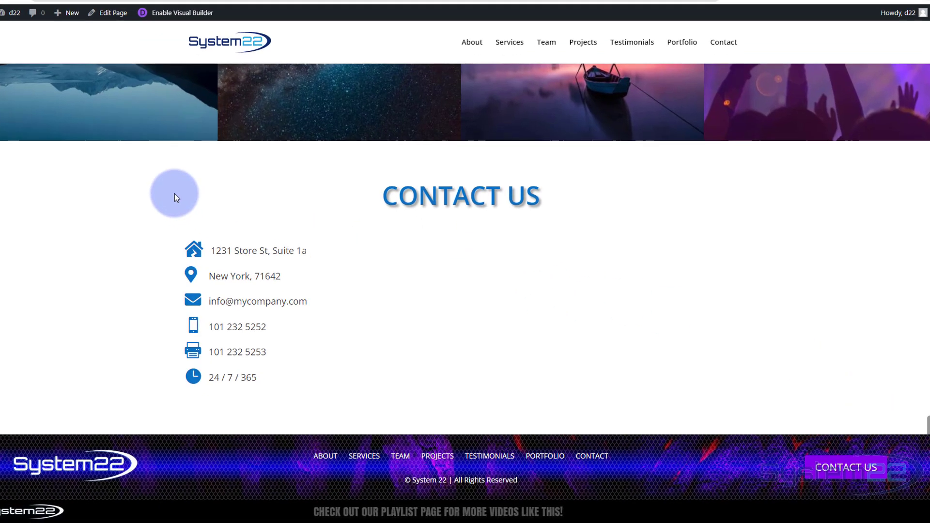